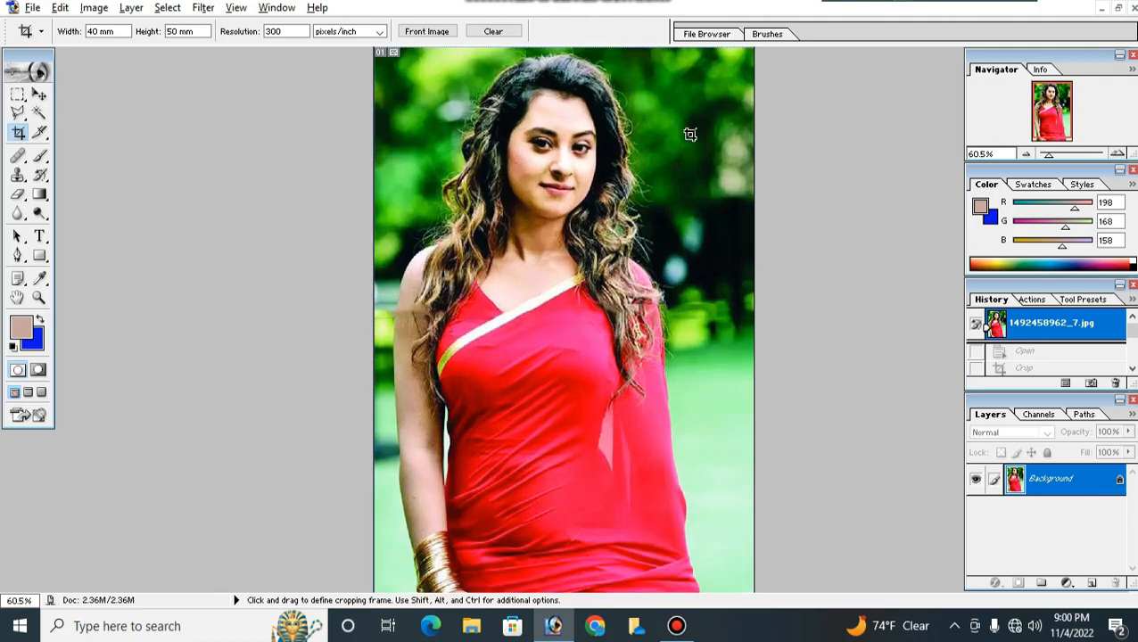
Step: Set up the Crop tool with a width of 40 mm, a height of 50 mm and a resolution of 300 pixels/inch
scroll(685, 214, "down", 5)
scroll(683, 232, "down", 3)
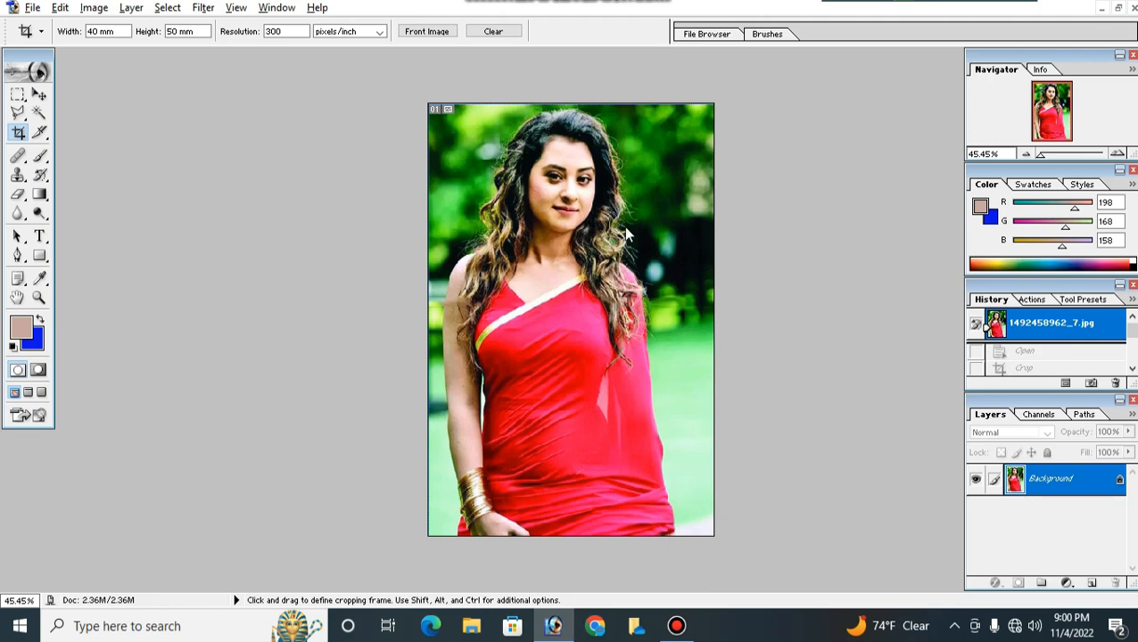
left_click(39, 95)
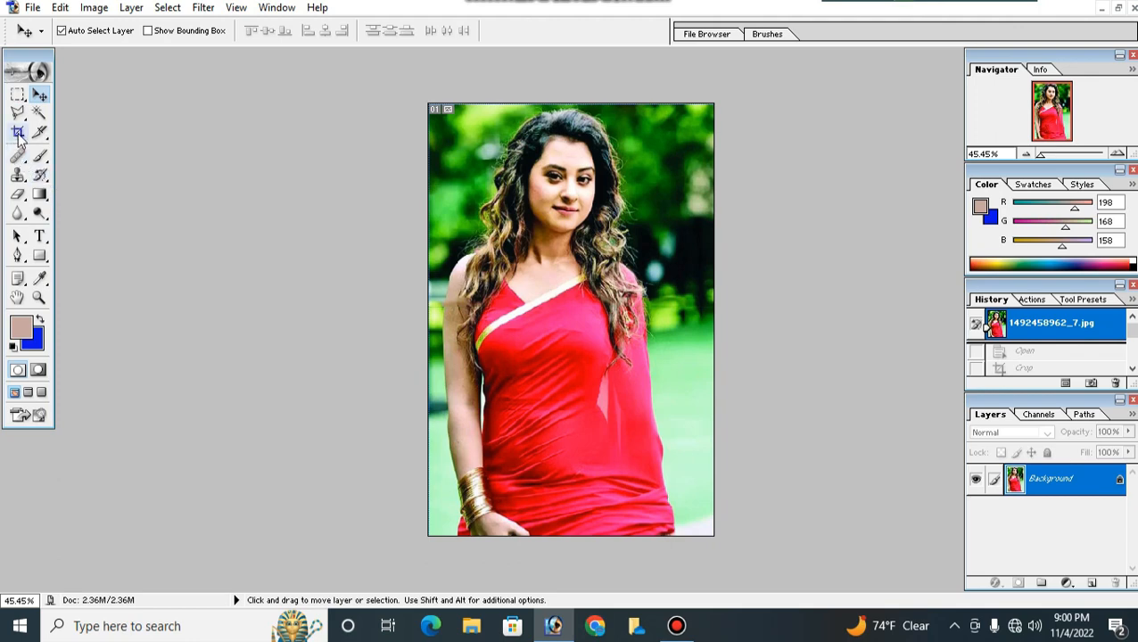
left_click(18, 132)
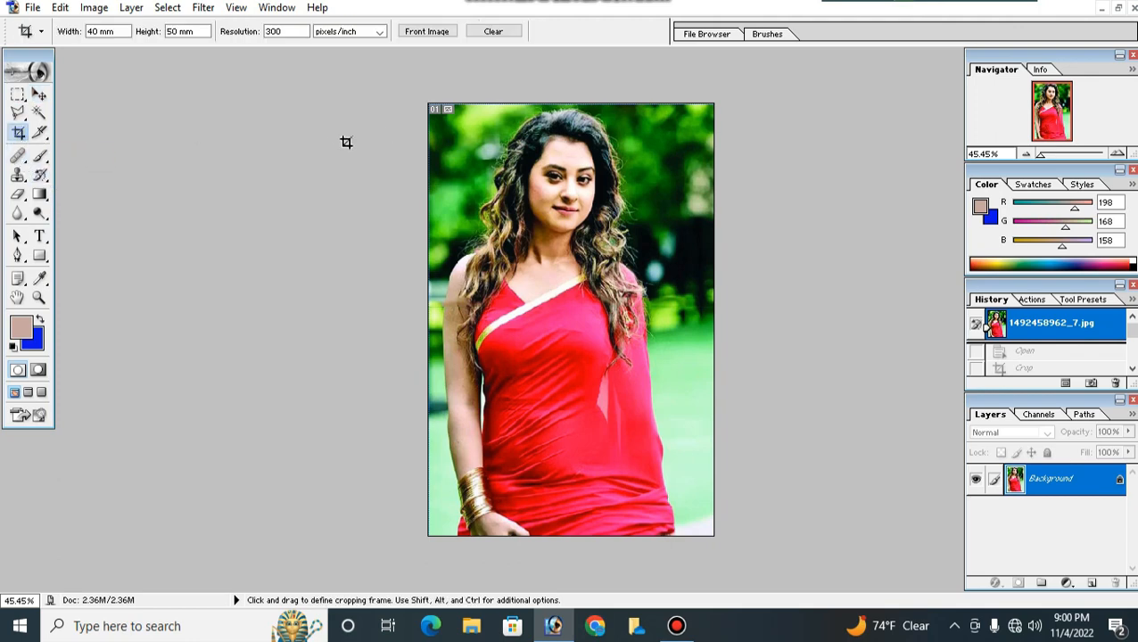
left_click(100, 32)
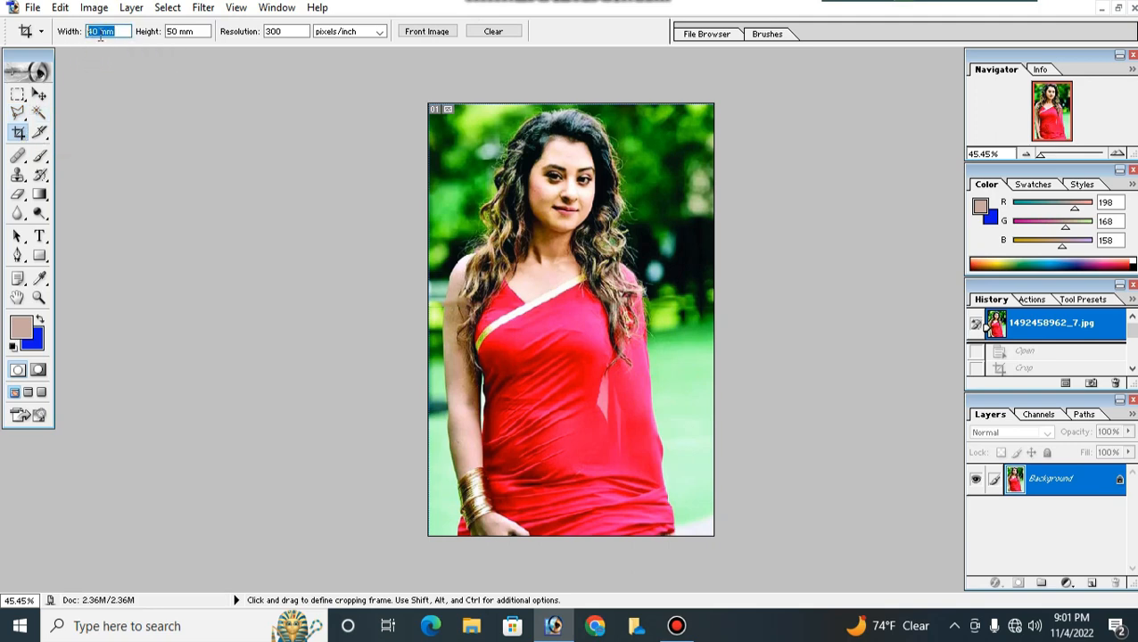
left_click(177, 34)
left_click(105, 31)
left_click(182, 32)
left_click_drag(182, 31, 166, 31)
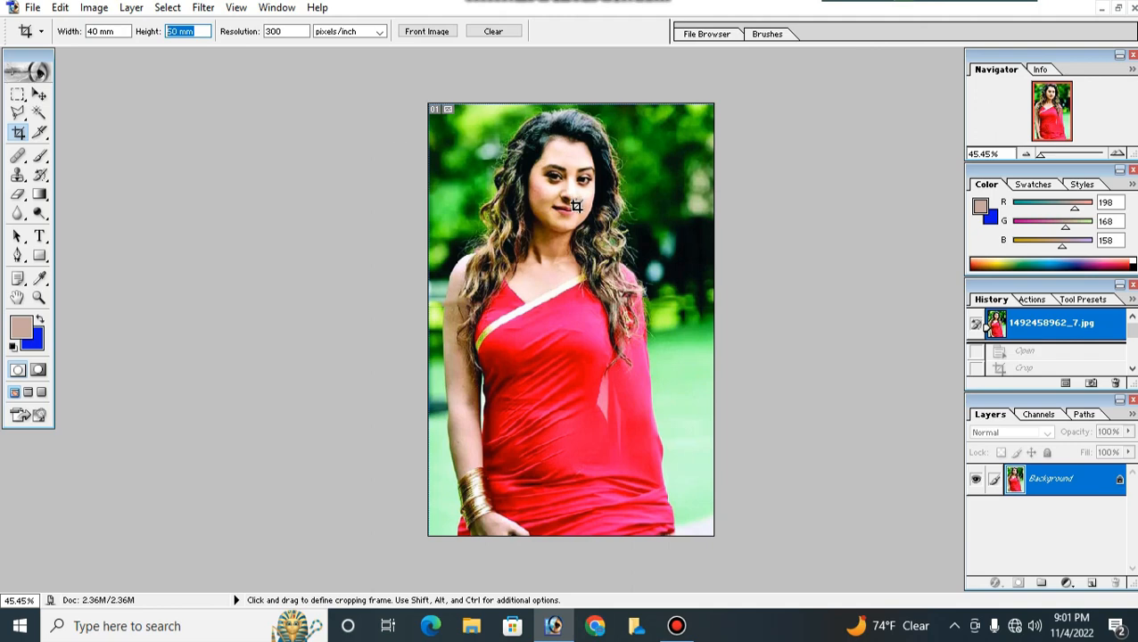
key("Return")
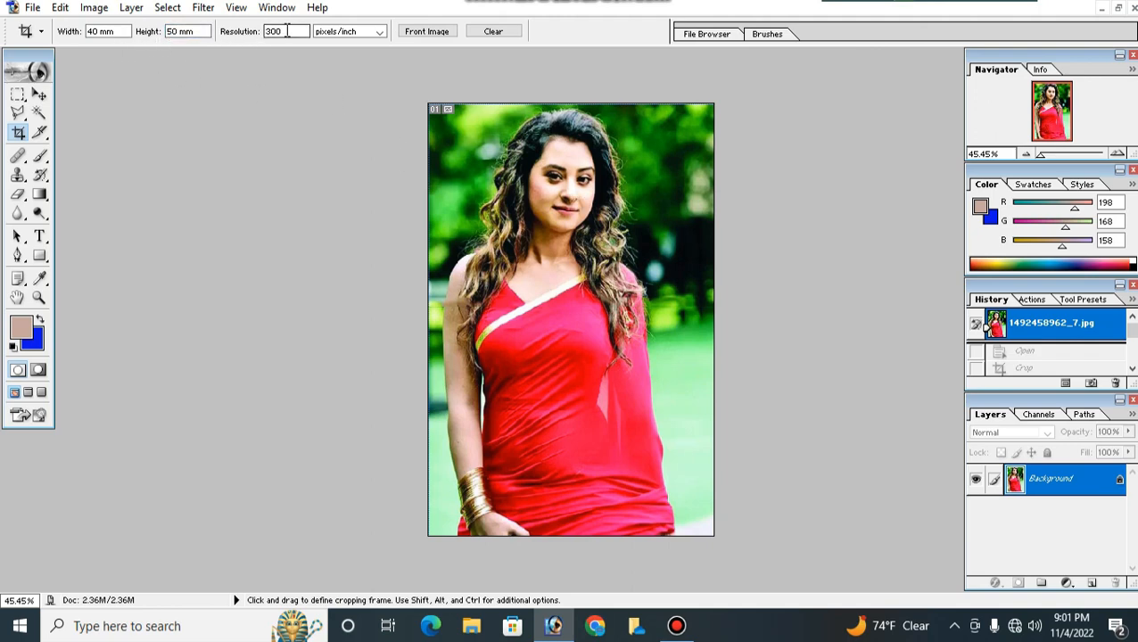
left_click_drag(290, 33, 264, 38)
key("Return")
Step: Crop the photo to a portrait frame around the woman's head, shoulders and upper chest
scroll(719, 283, "down", 3)
scroll(671, 276, "up", 3)
left_click_drag(444, 108, 704, 362)
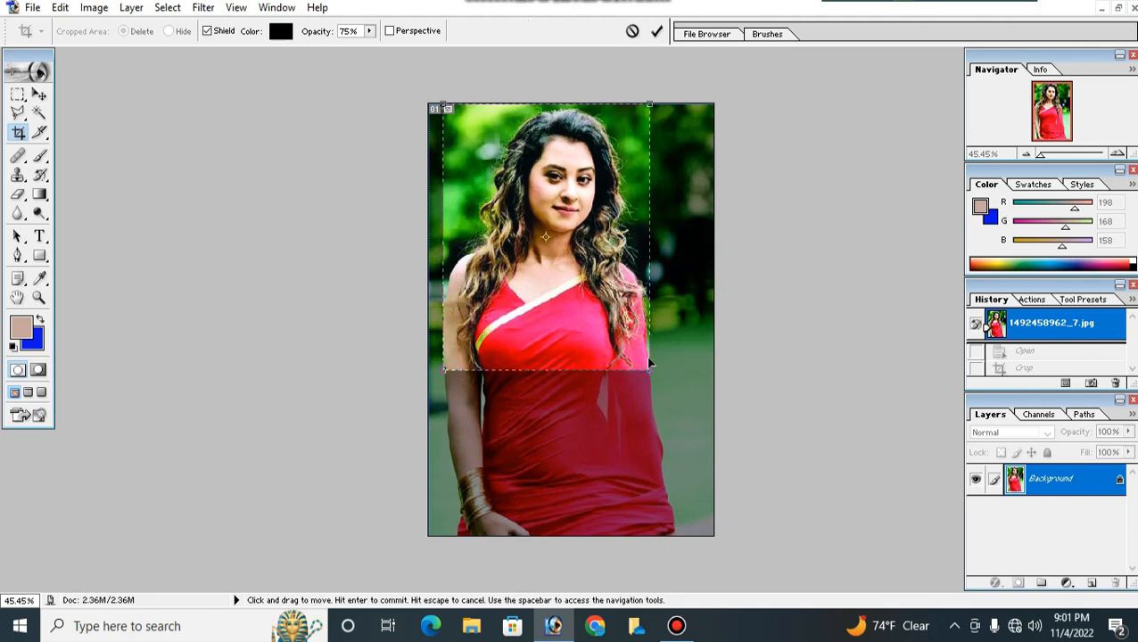
left_click_drag(649, 369, 644, 355)
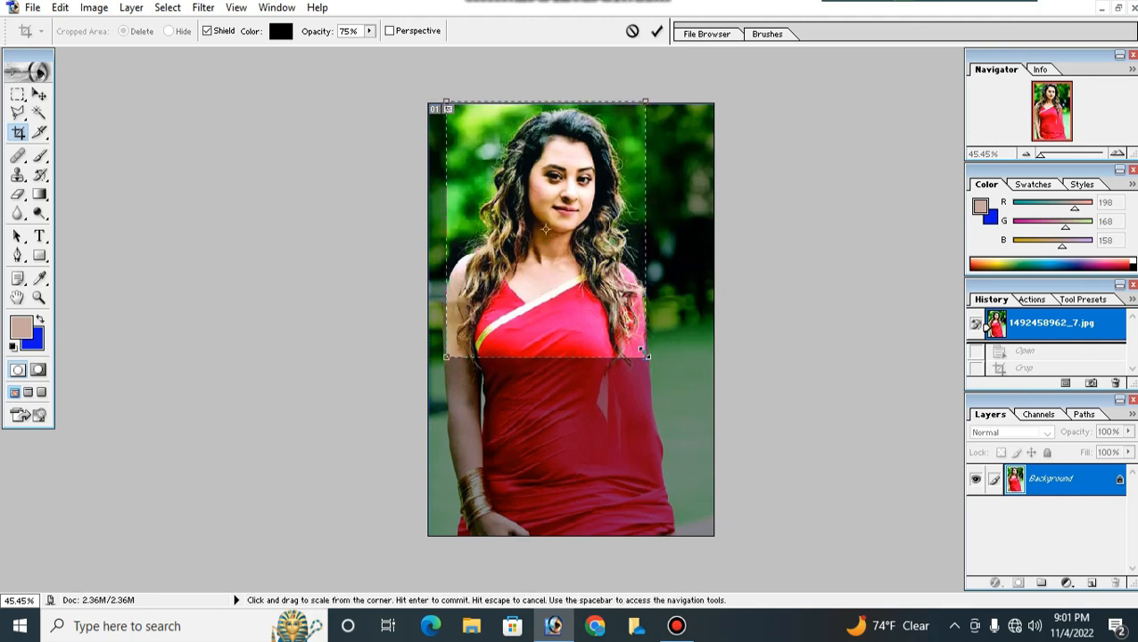
key("Return")
key("ctrl+0")
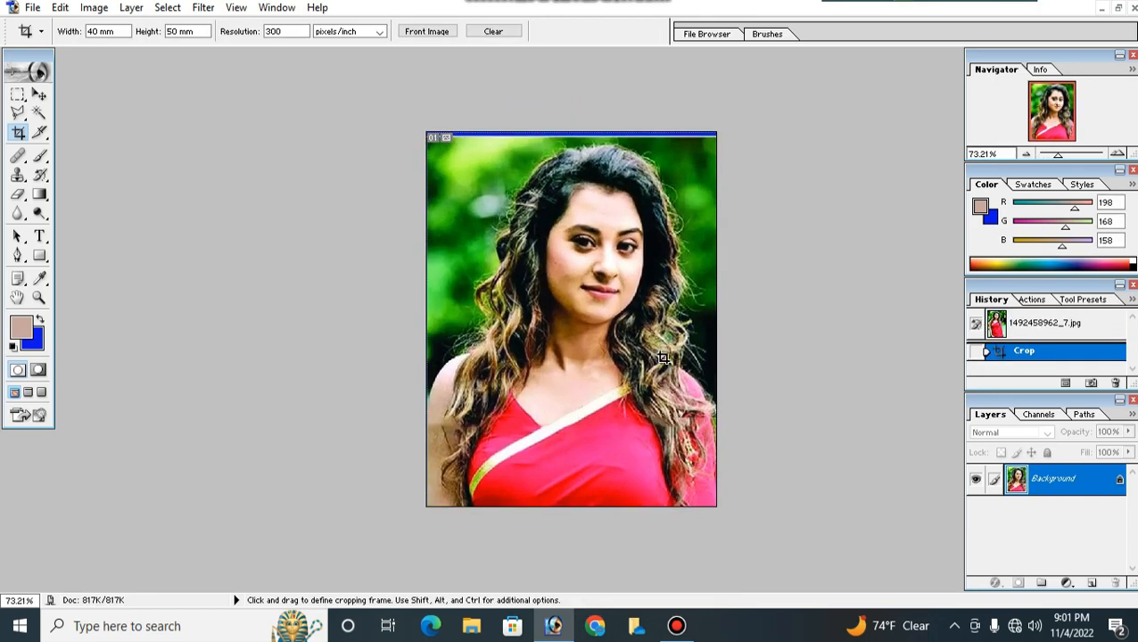
Step: Set the background color to the bright blue 0813EE
key("ctrl+0")
key("ctrl+minus")
key("i")
left_click(34, 339)
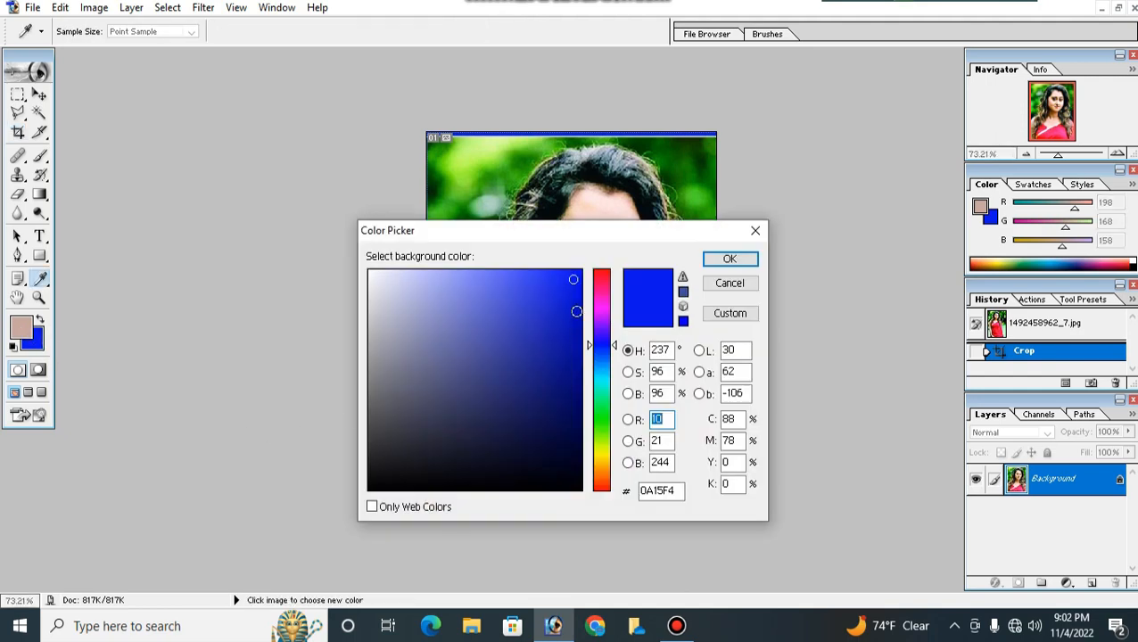
left_click(574, 285)
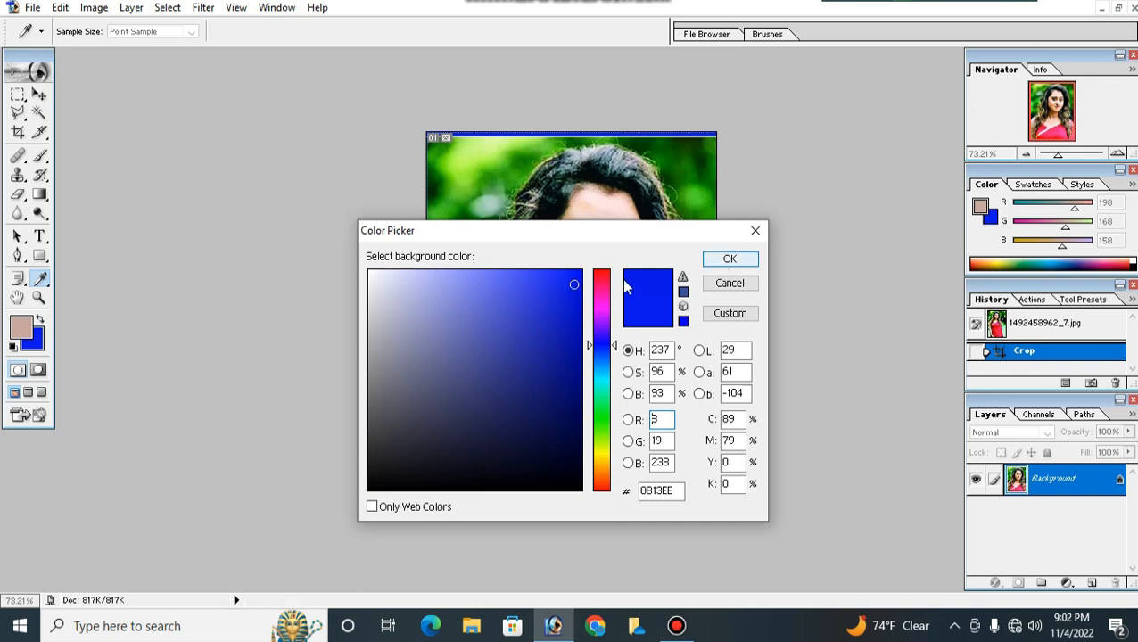
left_click(730, 258)
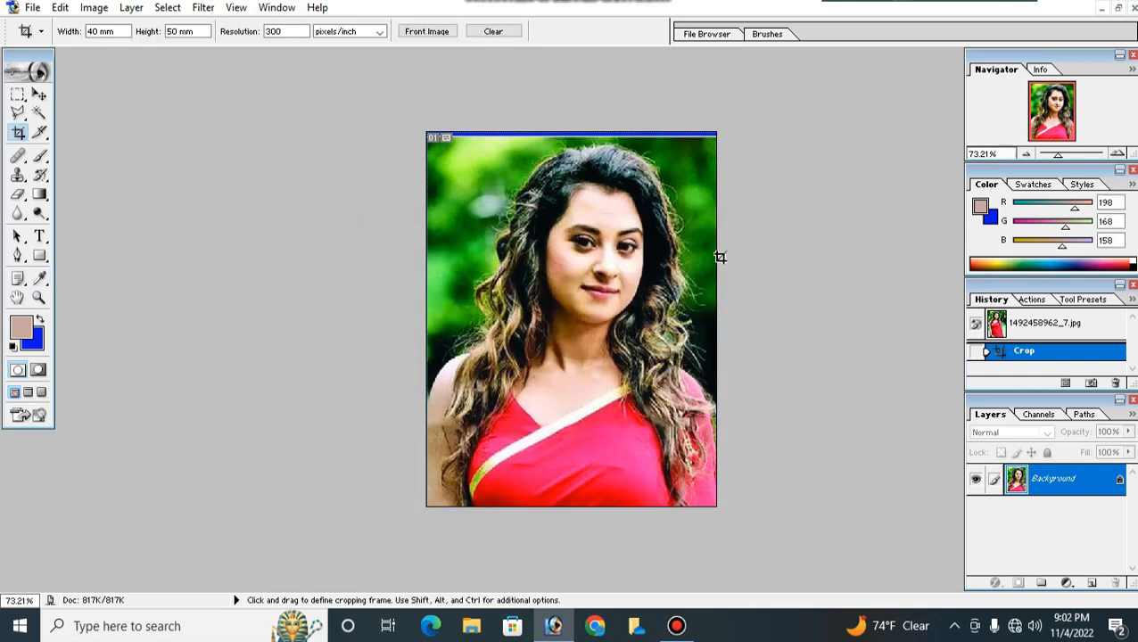
Step: Outline the green backdrop left of the woman with the Polygonal Lasso, clear it to the blue background color, and deselect
left_click(18, 114)
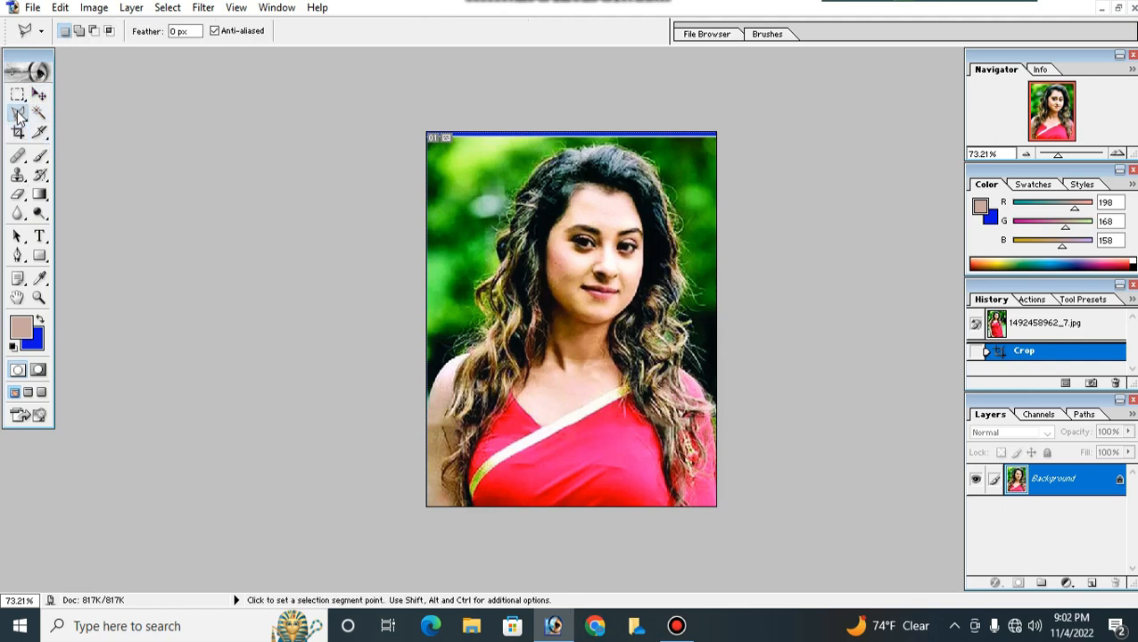
key("ctrl+0")
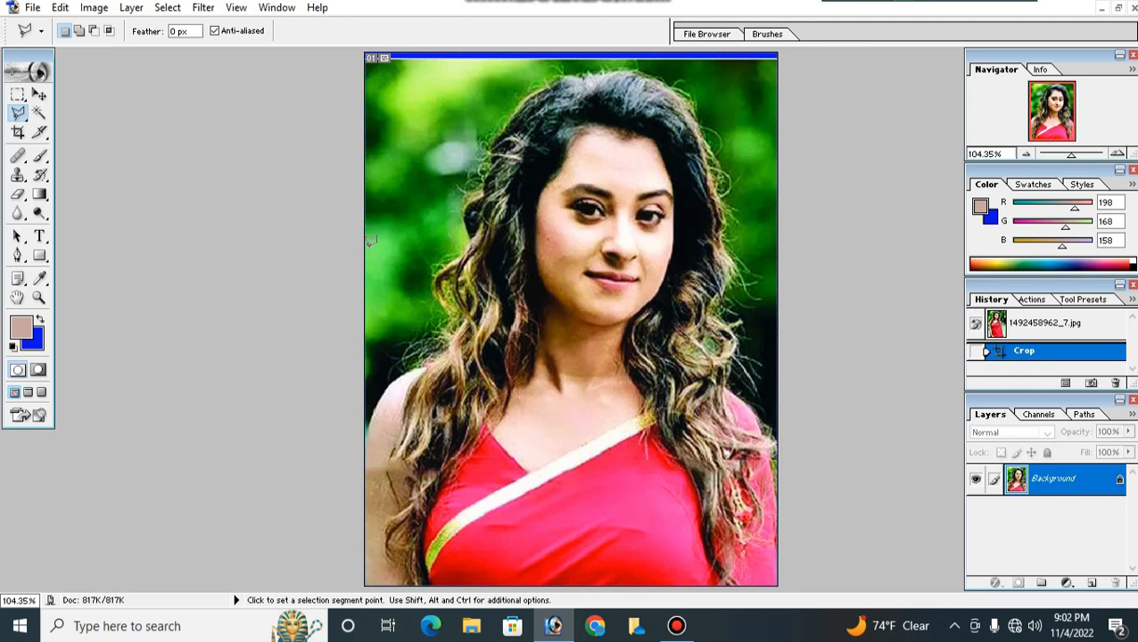
left_click(316, 239)
left_click(333, 356)
left_click(360, 467)
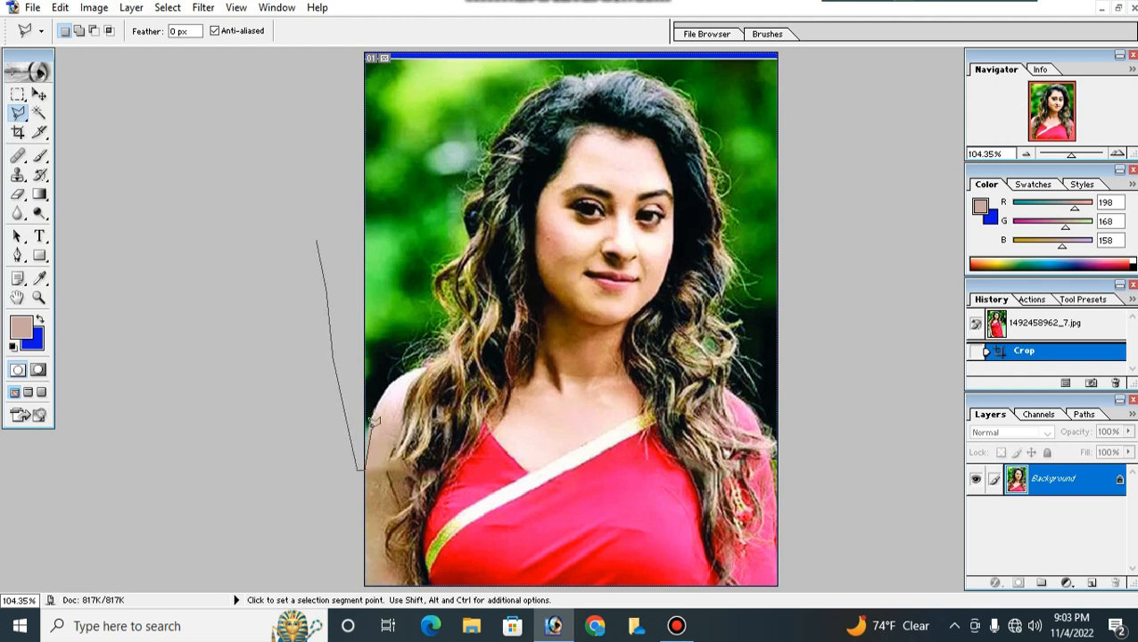
left_click(374, 423)
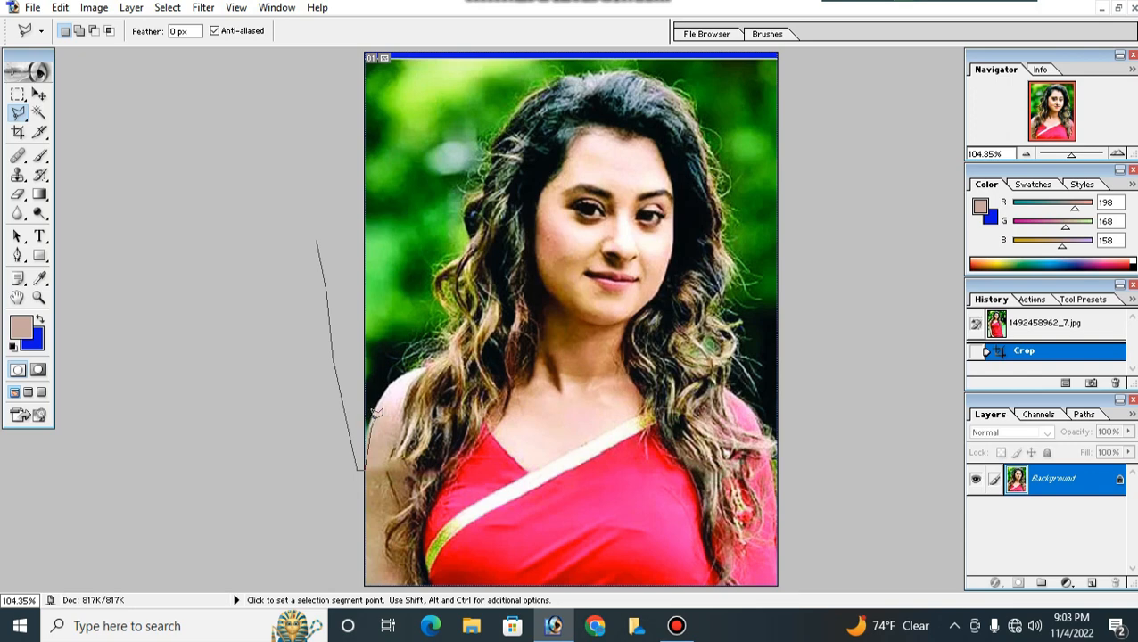
left_click(407, 376)
left_click(423, 367)
left_click(441, 351)
left_click(454, 331)
left_click(463, 316)
left_click(456, 293)
left_click(455, 271)
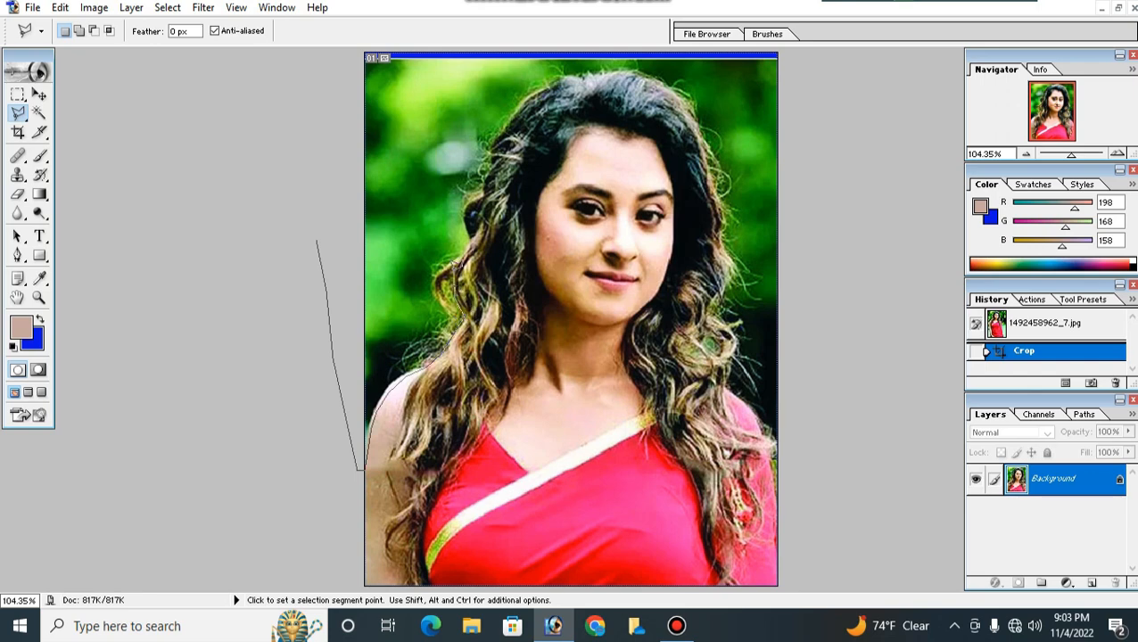
left_click(471, 239)
left_click(295, 52)
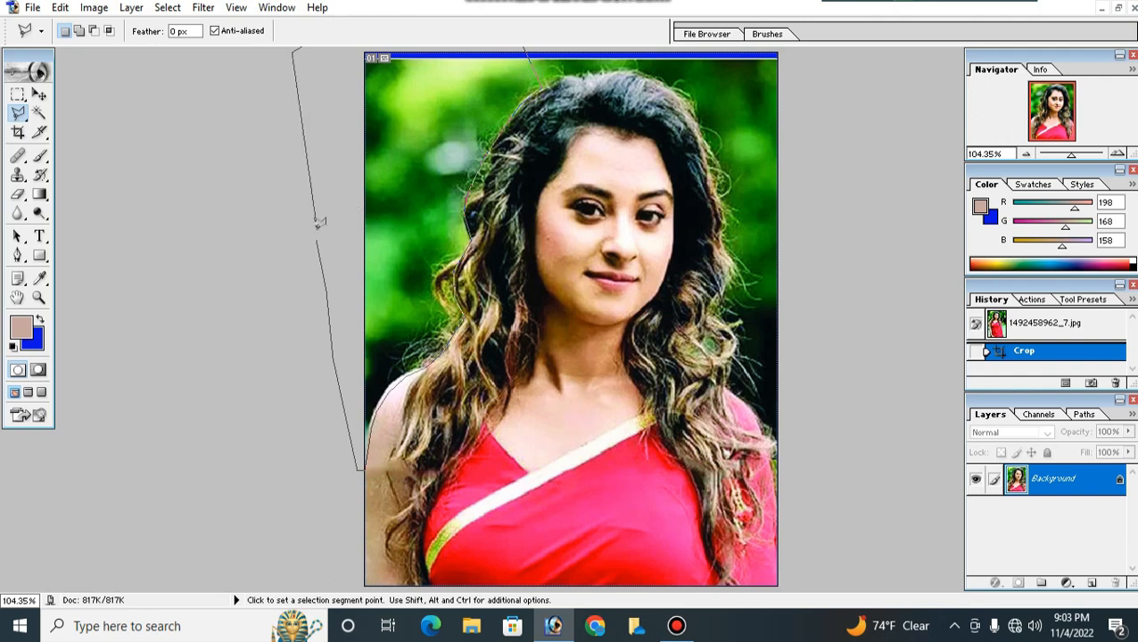
double_click(320, 234)
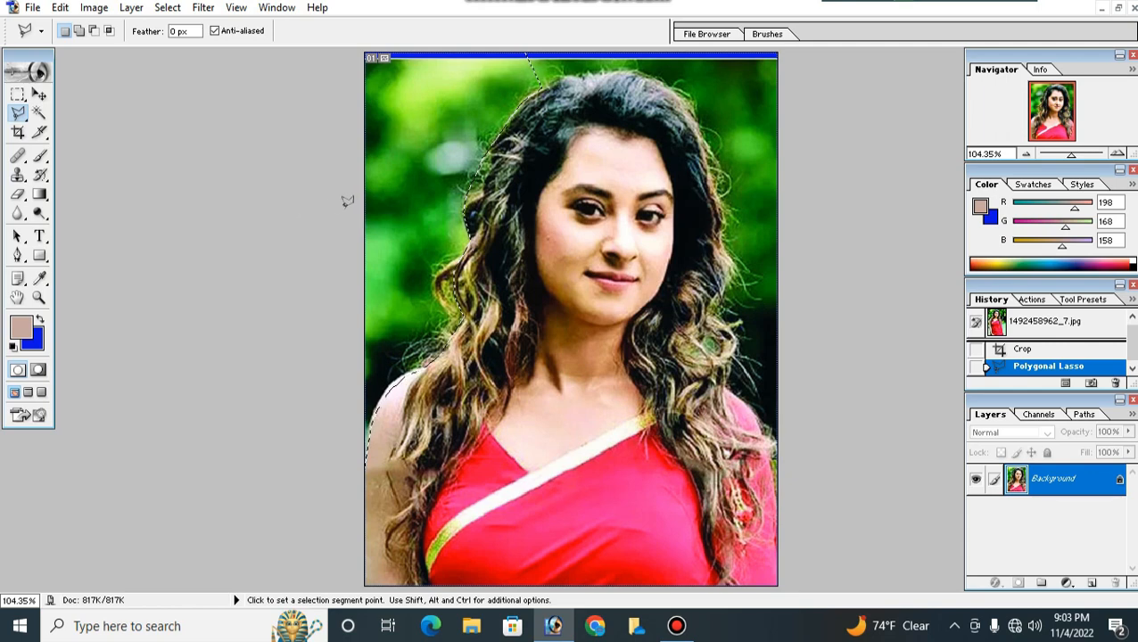
scroll(510, 164, "down", 3)
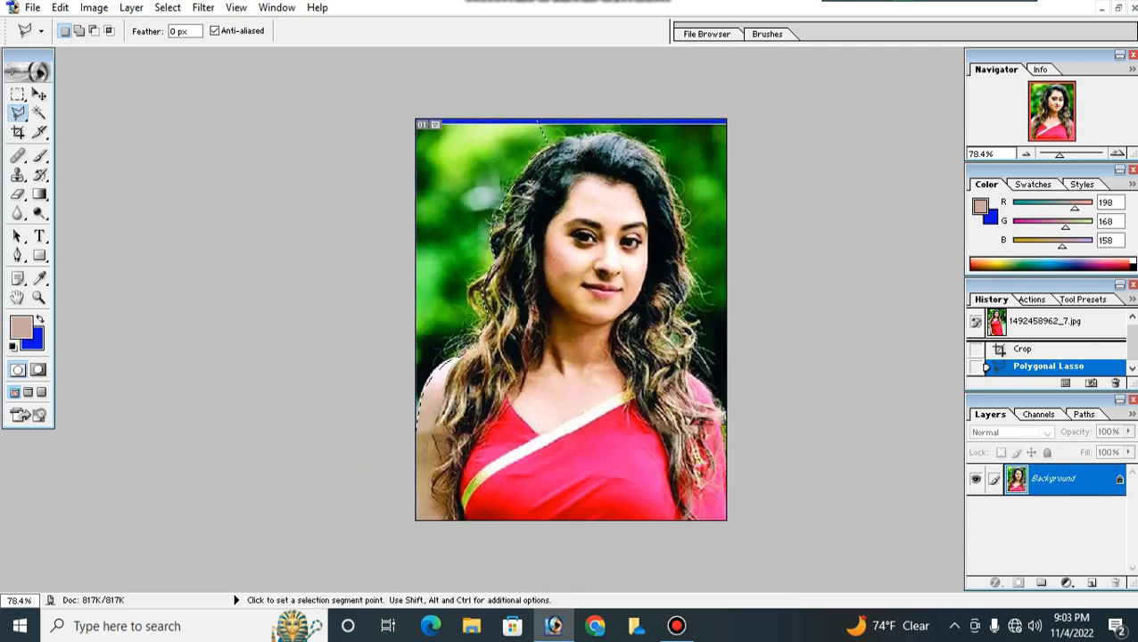
scroll(492, 175, "up", 2)
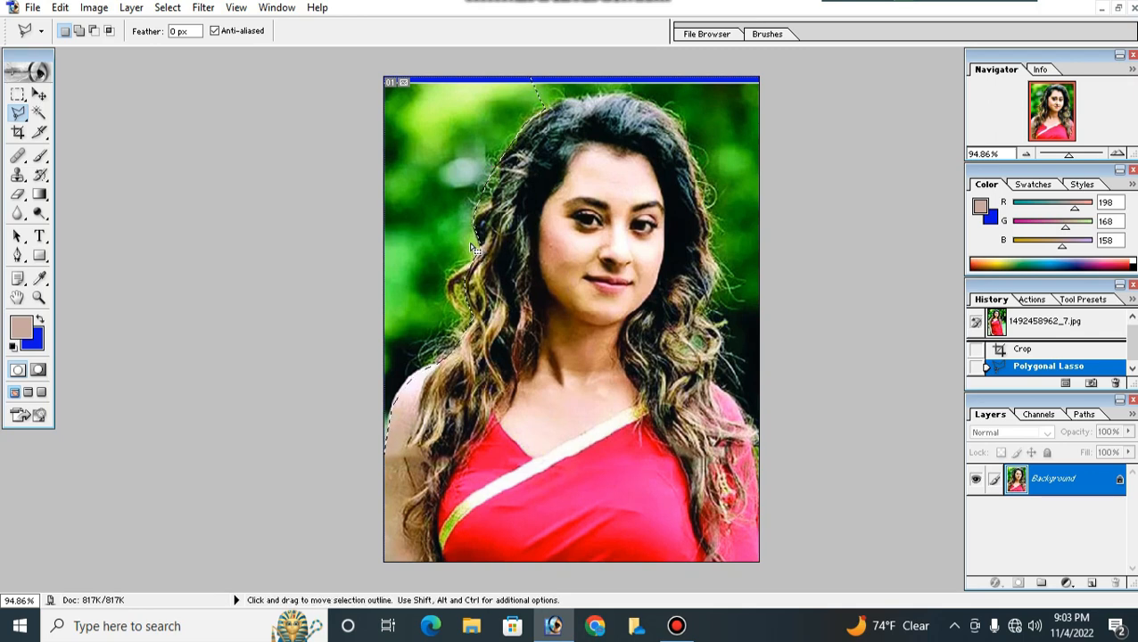
key("Delete")
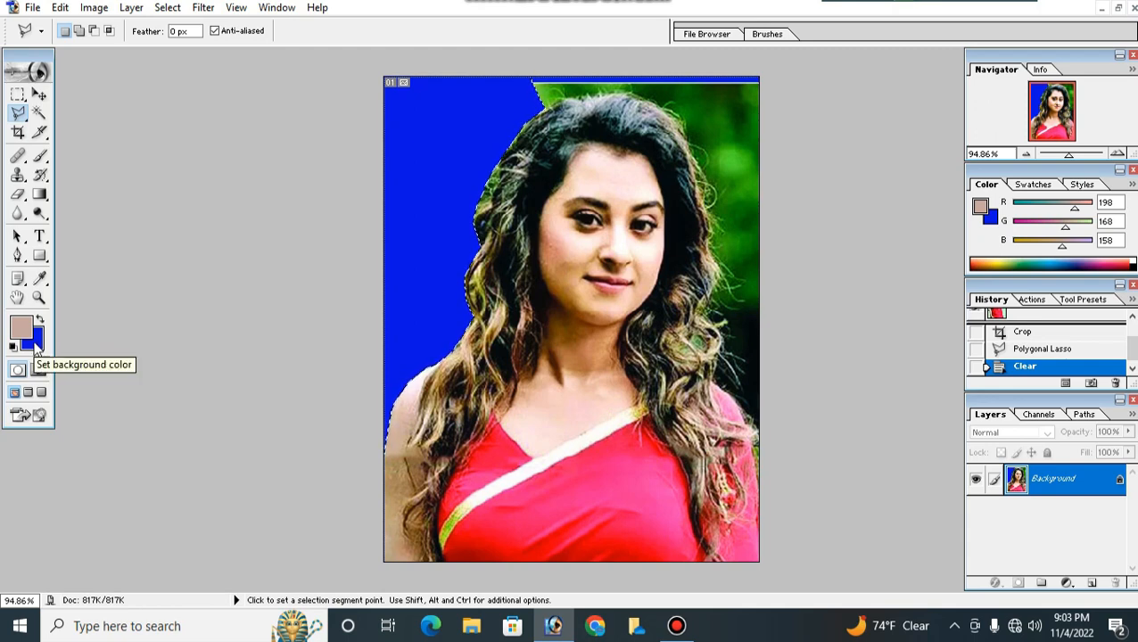
right_click(467, 180)
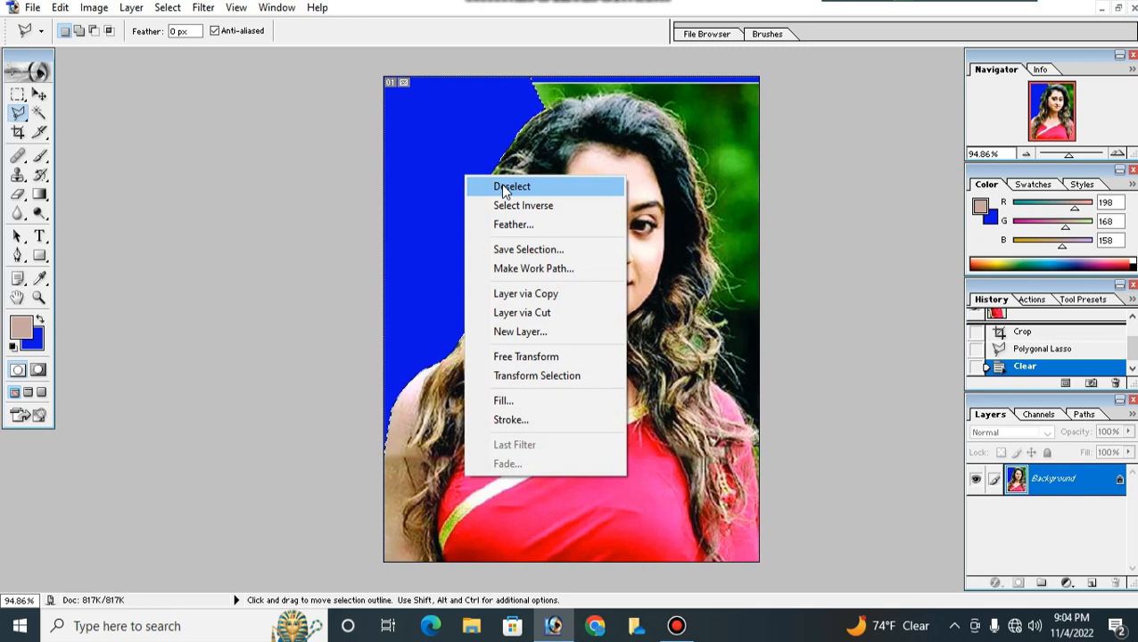
left_click(505, 190)
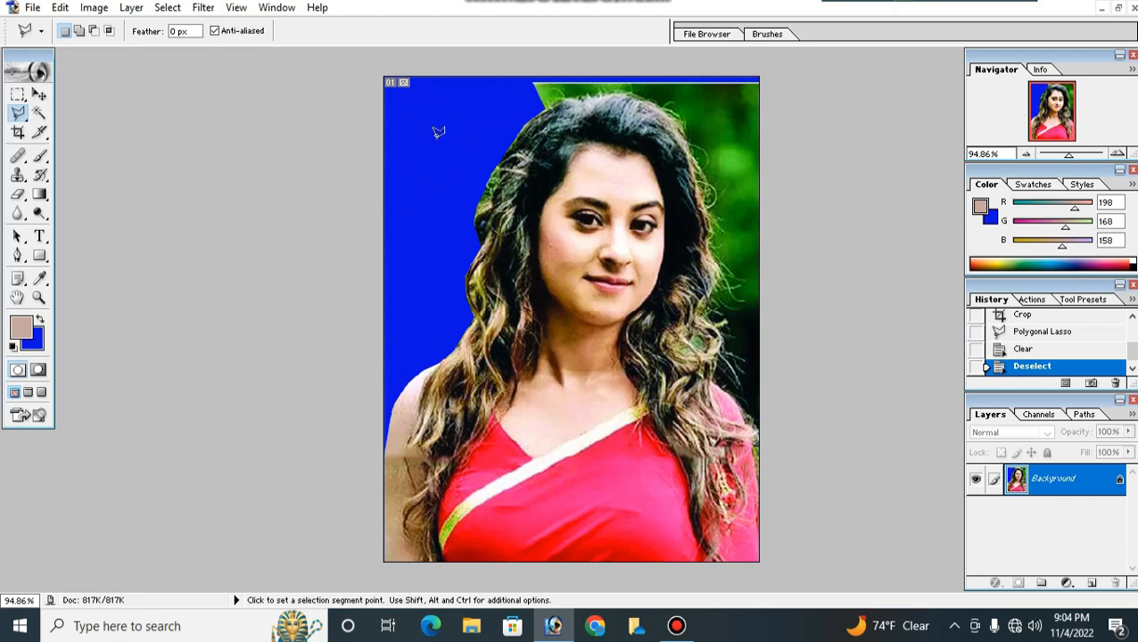
Step: Outline the remaining backdrop above and right of the woman with the Polygonal Lasso, clear it to blue, and deselect
left_click(820, 239)
left_click(767, 492)
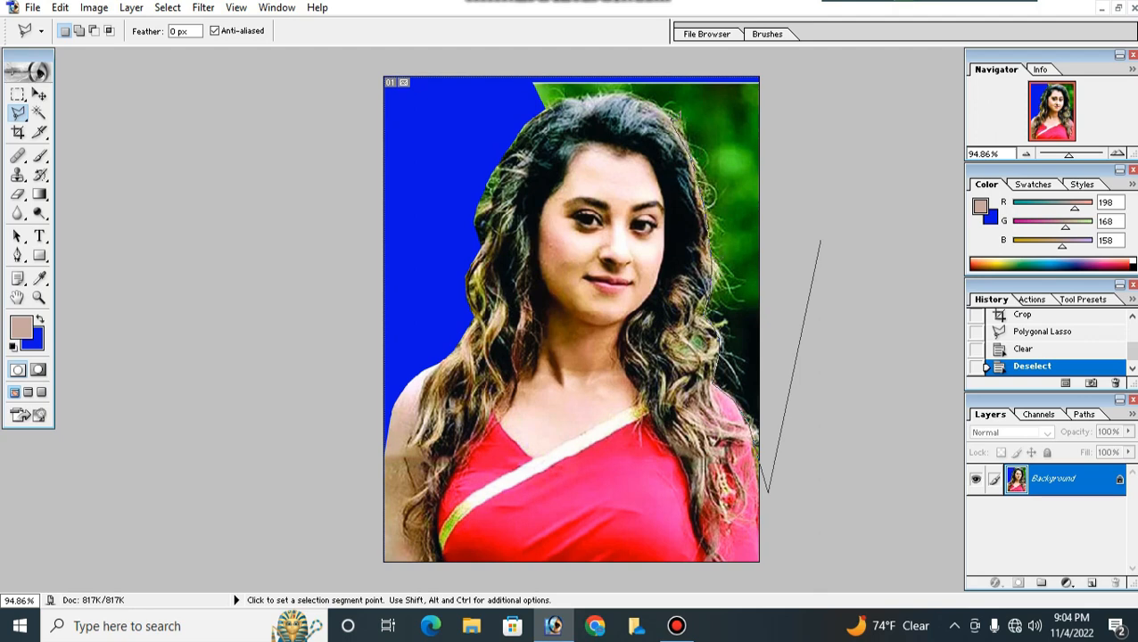
left_click(662, 106)
left_click(637, 98)
left_click(534, 111)
left_click(425, 86)
left_click(885, 63)
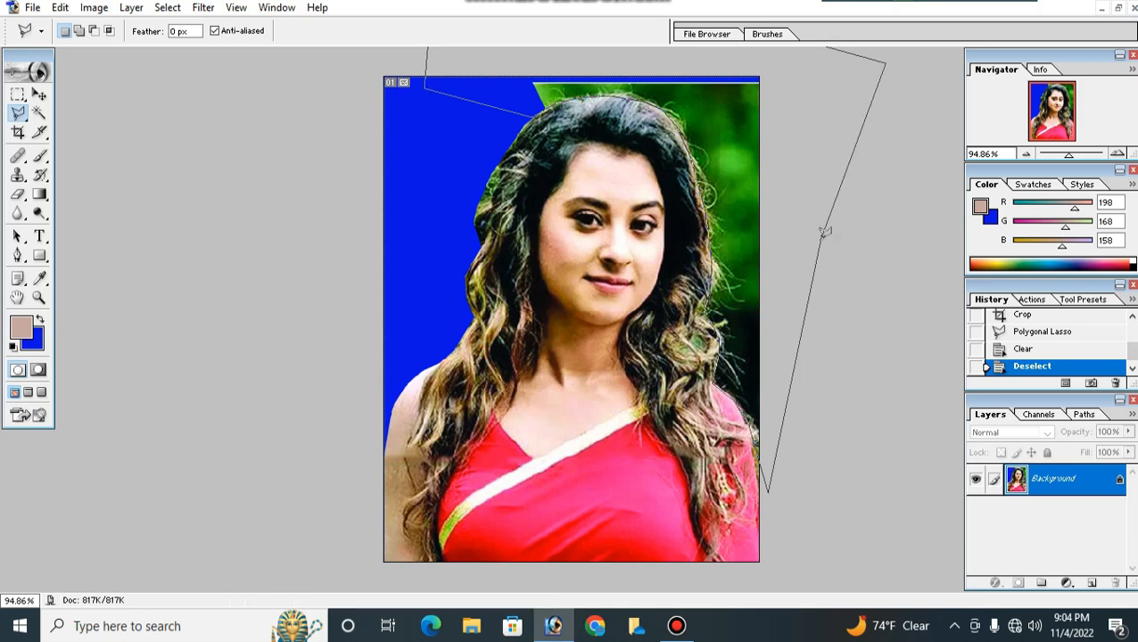
double_click(827, 230)
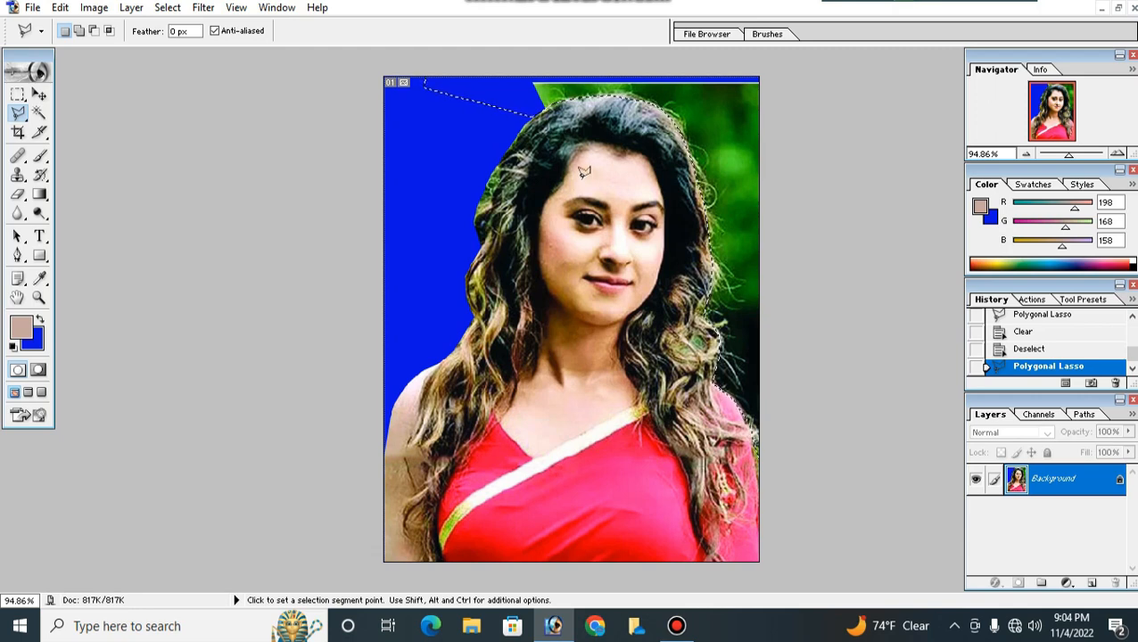
key("Delete")
right_click(655, 144)
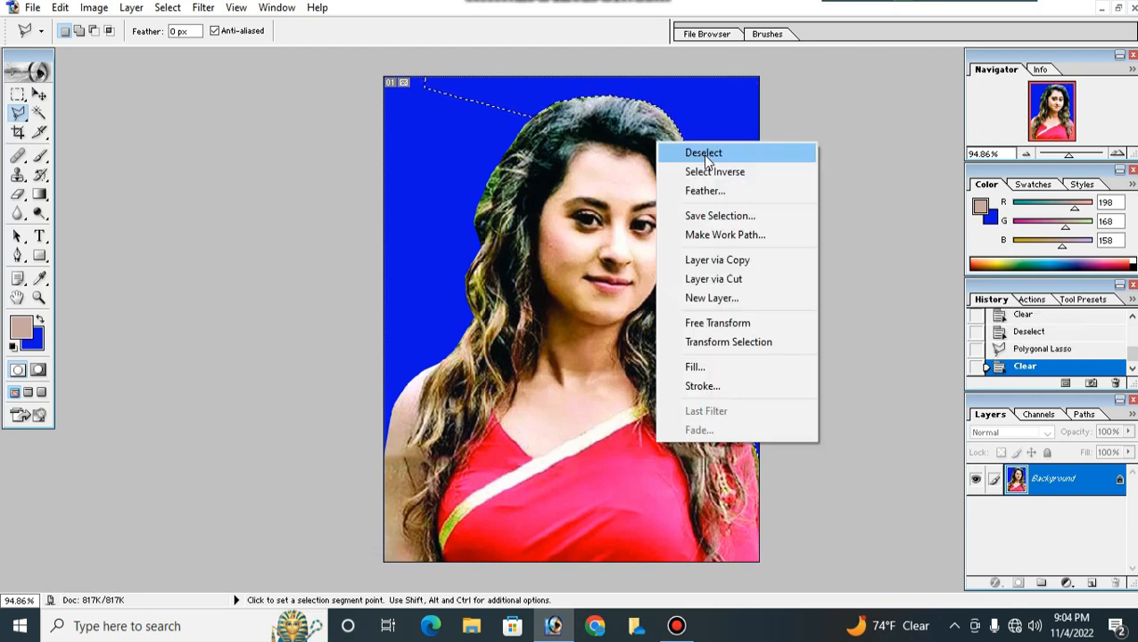
left_click(696, 152)
Step: Examine the cutout edges around the hair and shoulders against the blue background at different magnifications
key("ctrl+minus")
scroll(678, 269, "up", 1)
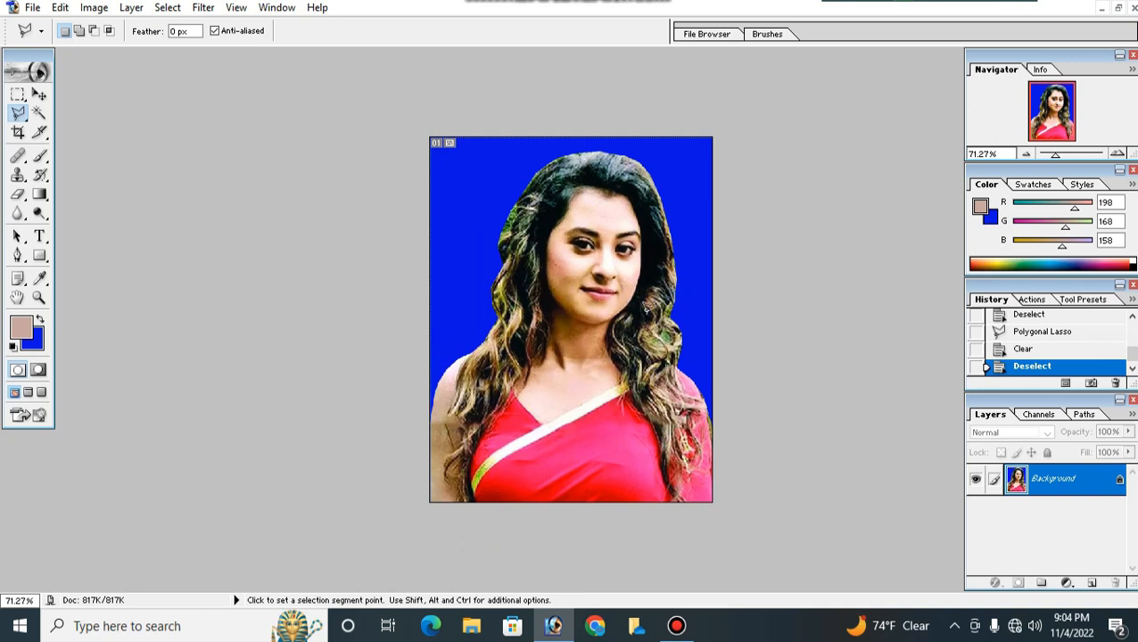
scroll(645, 307, "down", 1)
scroll(639, 291, "up", 1)
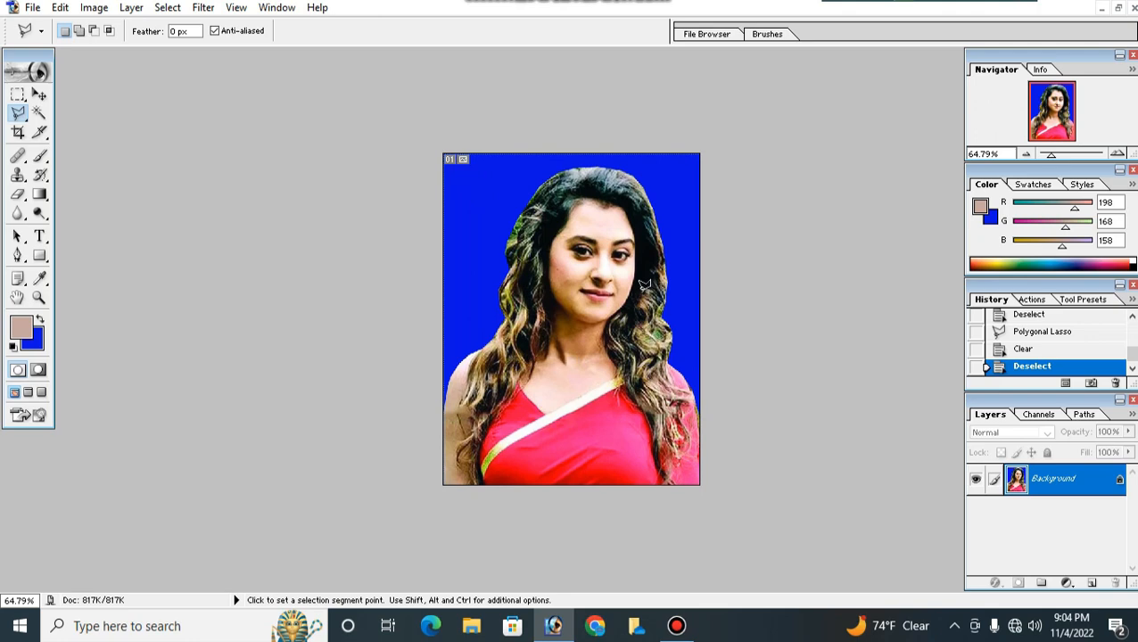
scroll(689, 281, "down", 1)
scroll(689, 282, "up", 1)
scroll(690, 283, "up", 1)
scroll(658, 268, "down", 2)
scroll(654, 272, "up", 2)
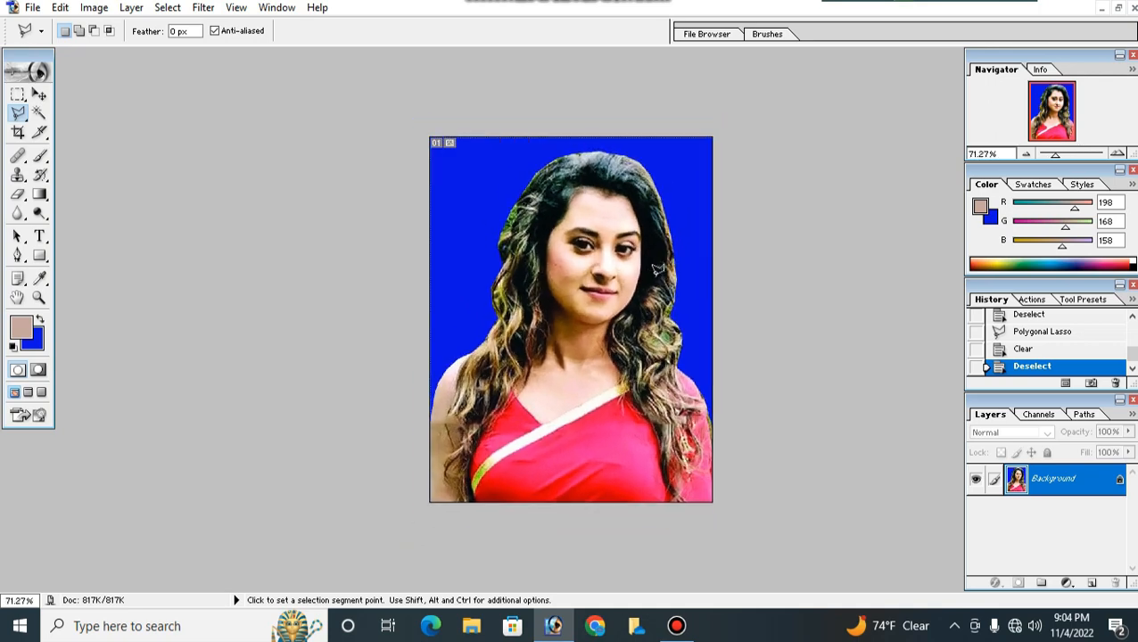
scroll(652, 273, "down", 2)
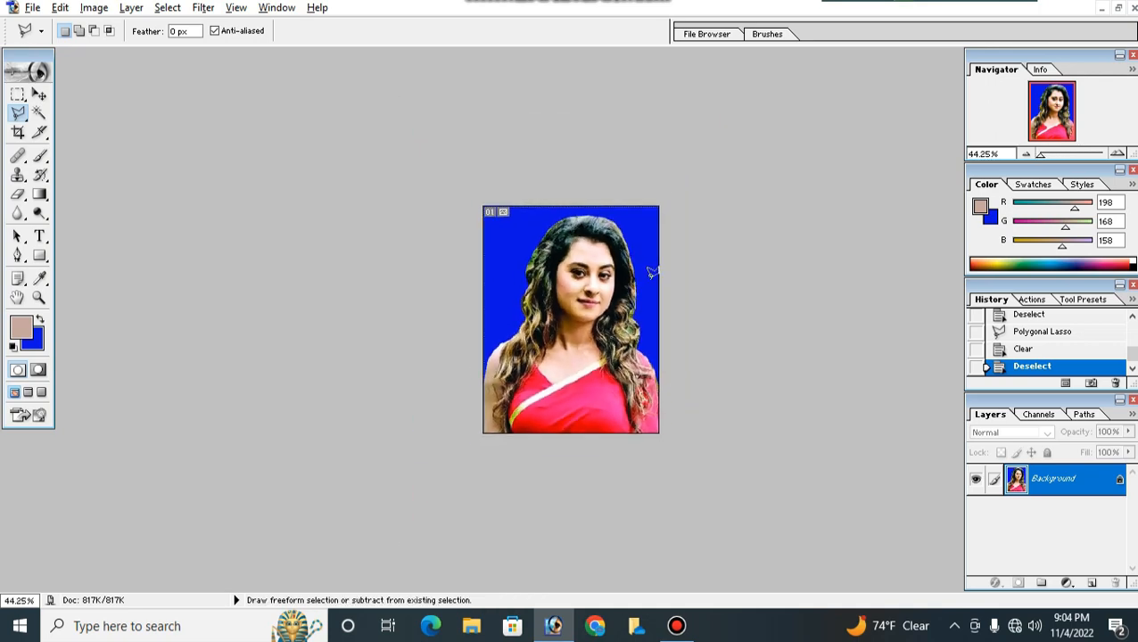
scroll(652, 272, "up", 3)
scroll(598, 259, "down", 1)
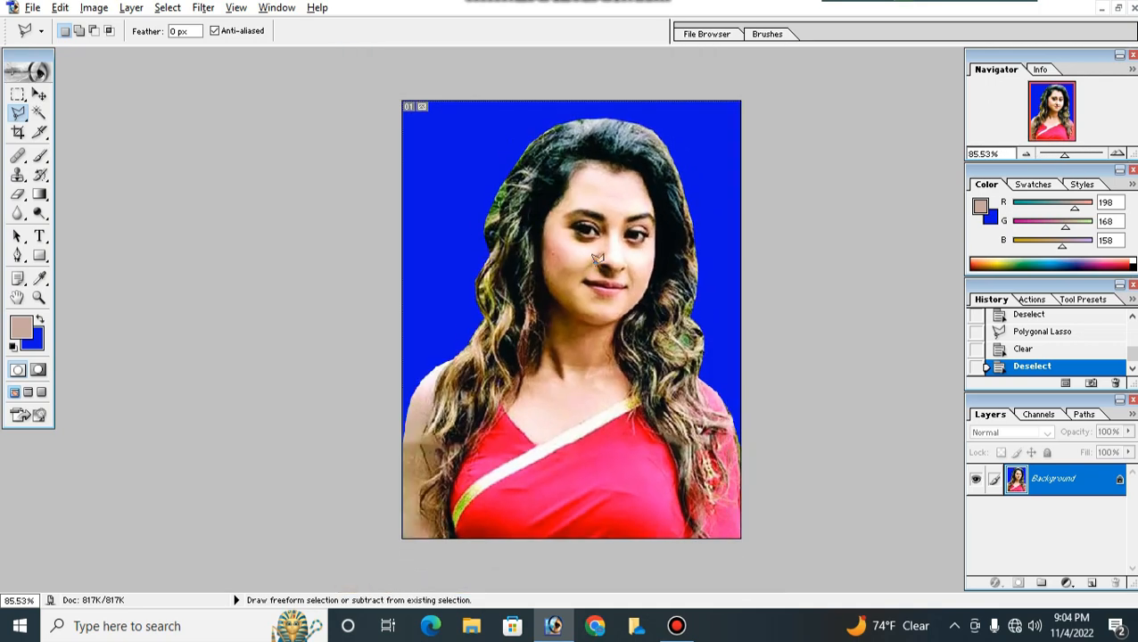
scroll(588, 271, "down", 2)
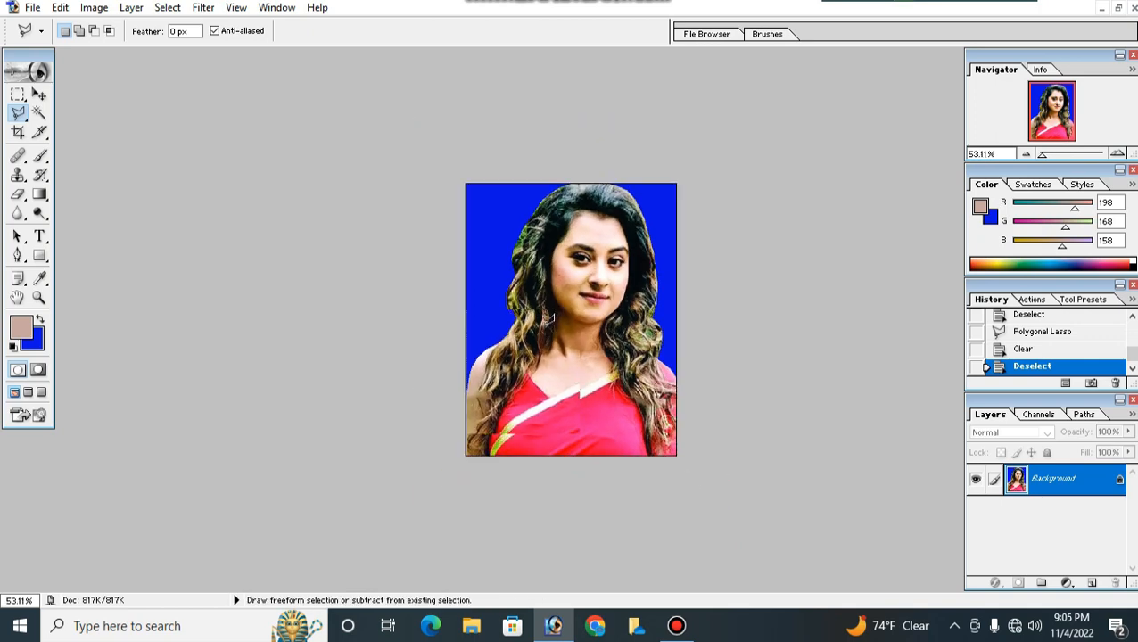
scroll(588, 271, "up", 1)
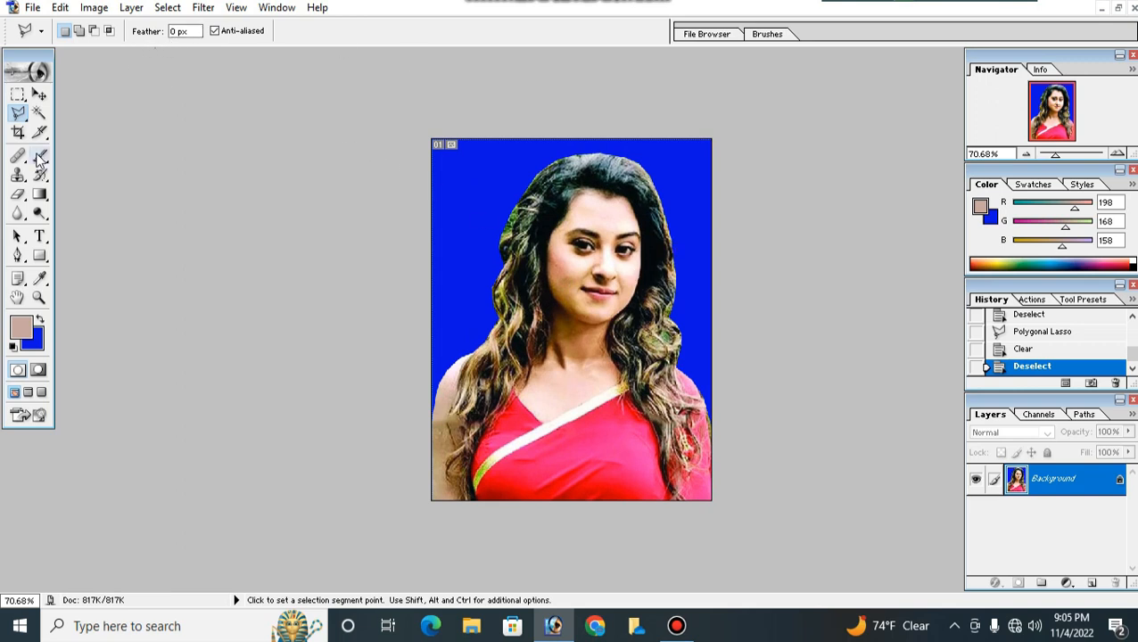
Step: Create a white A4 document at 300 pixels/inch in RGB Color and place its window beside the portrait
left_click(32, 9)
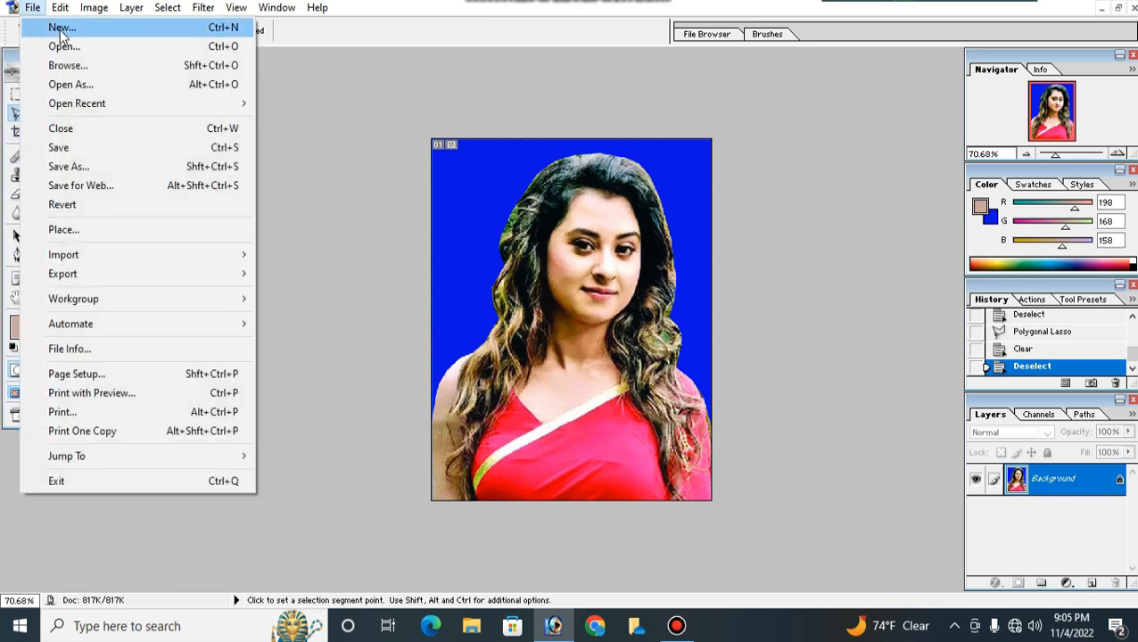
left_click(62, 30)
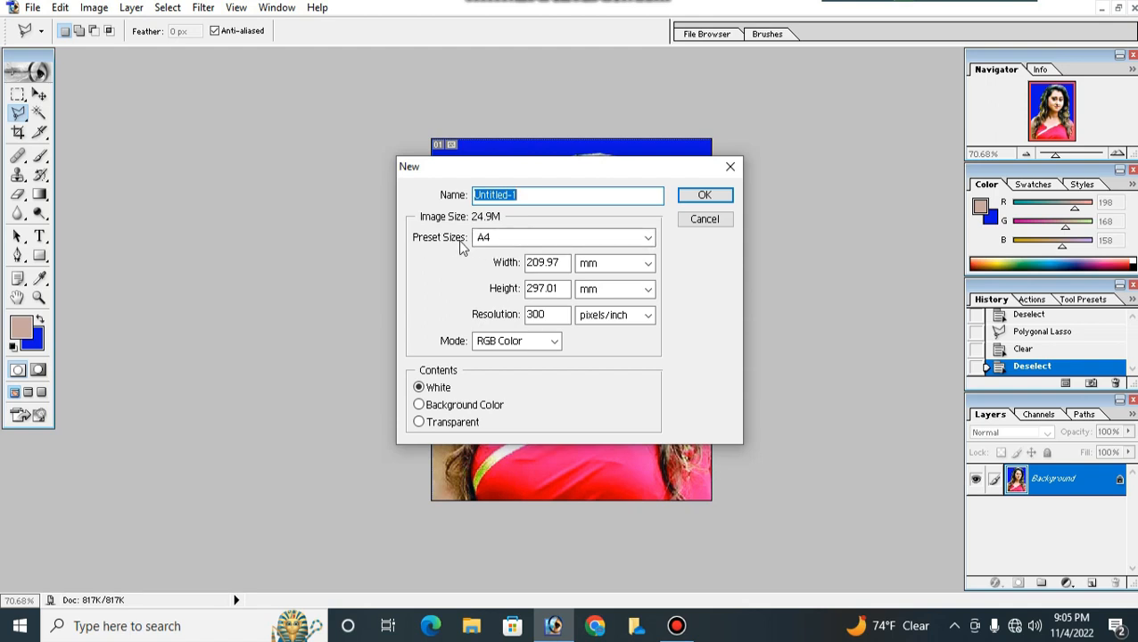
left_click(493, 239)
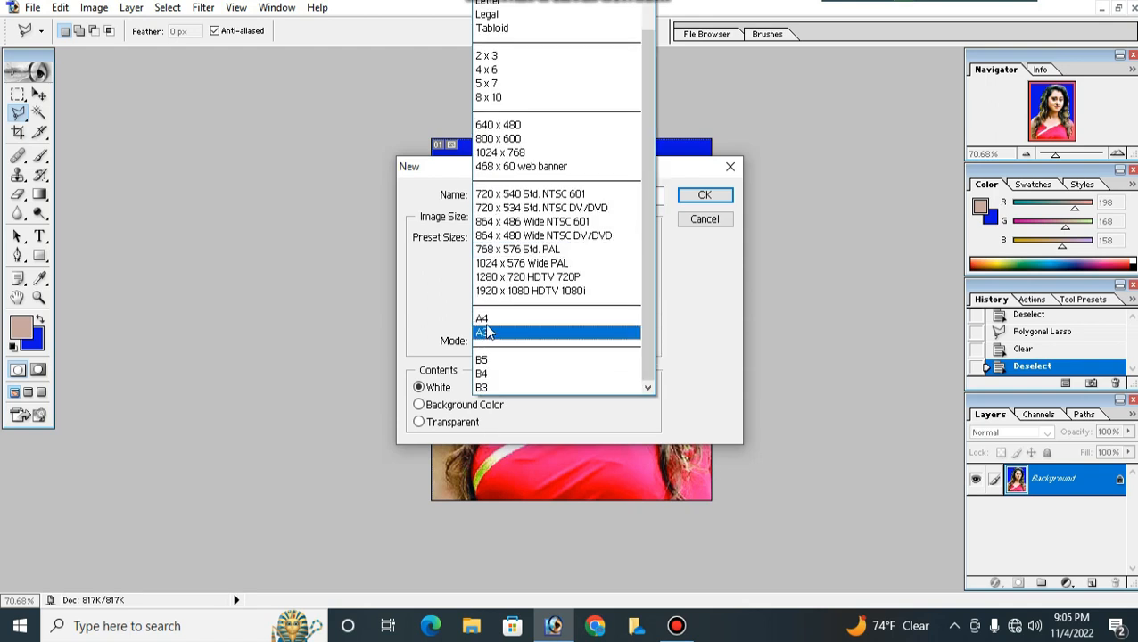
left_click(489, 319)
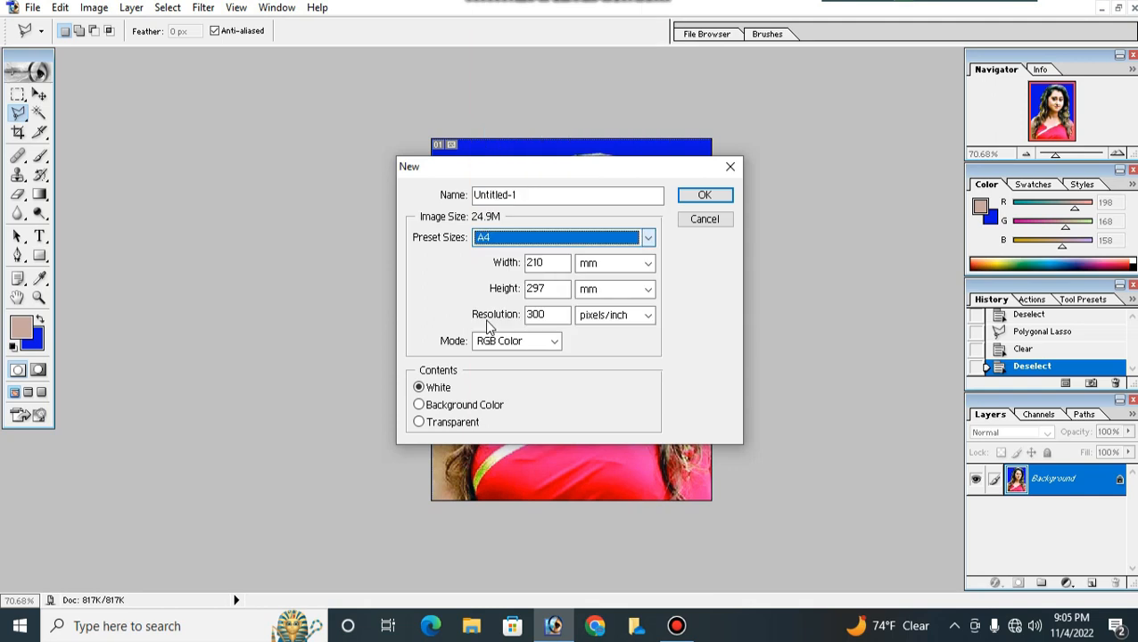
left_click(705, 197)
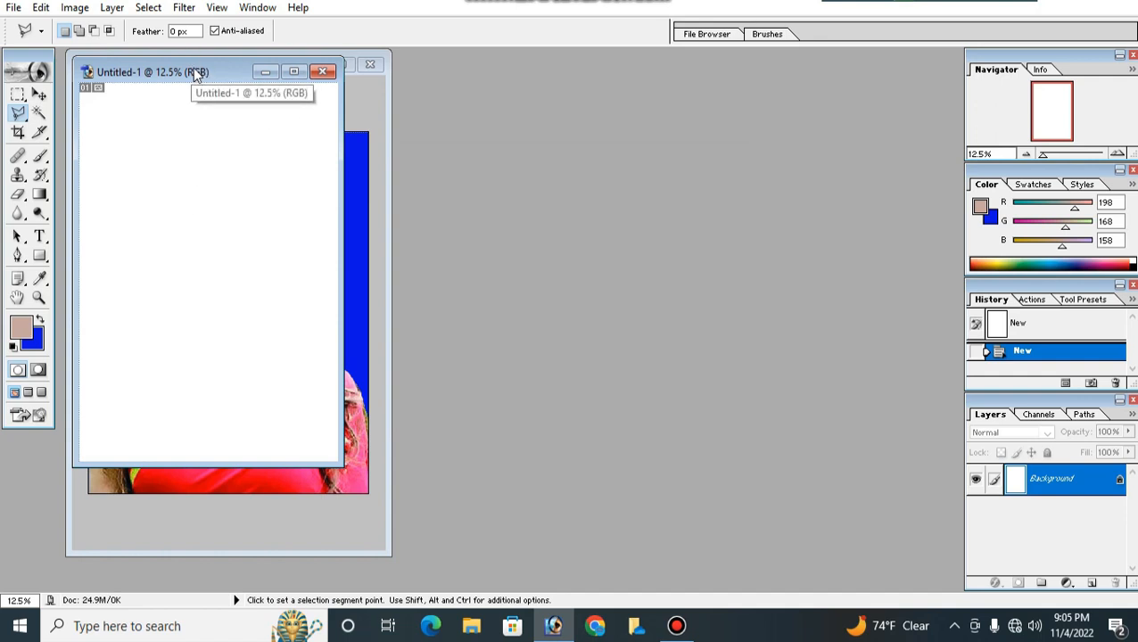
left_click_drag(194, 68, 665, 103)
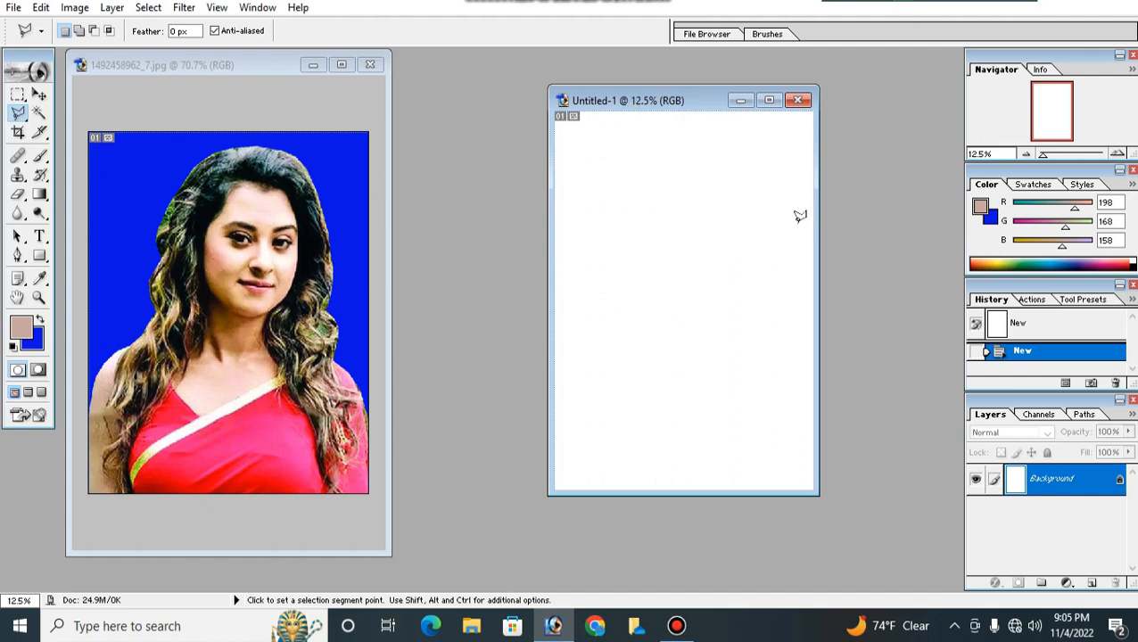
Step: Copy the blue-background portrait into the A4 document with the Move tool and position it in the page's upper-left corner
scroll(254, 252, "down", 1)
left_click(254, 250)
scroll(257, 245, "down", 5)
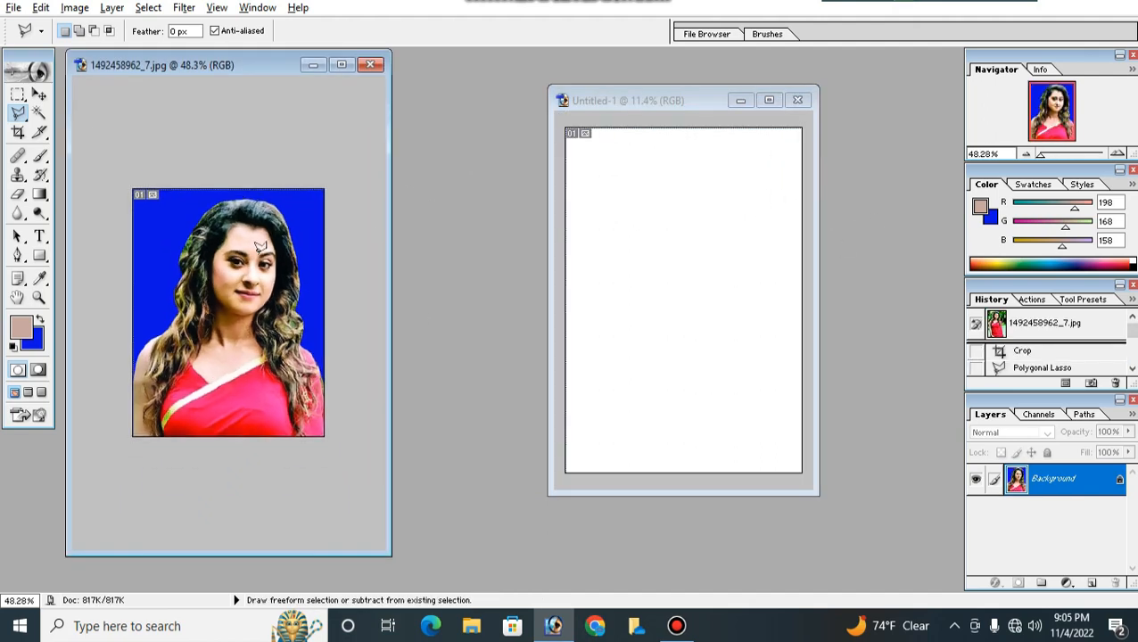
scroll(263, 245, "up", 3)
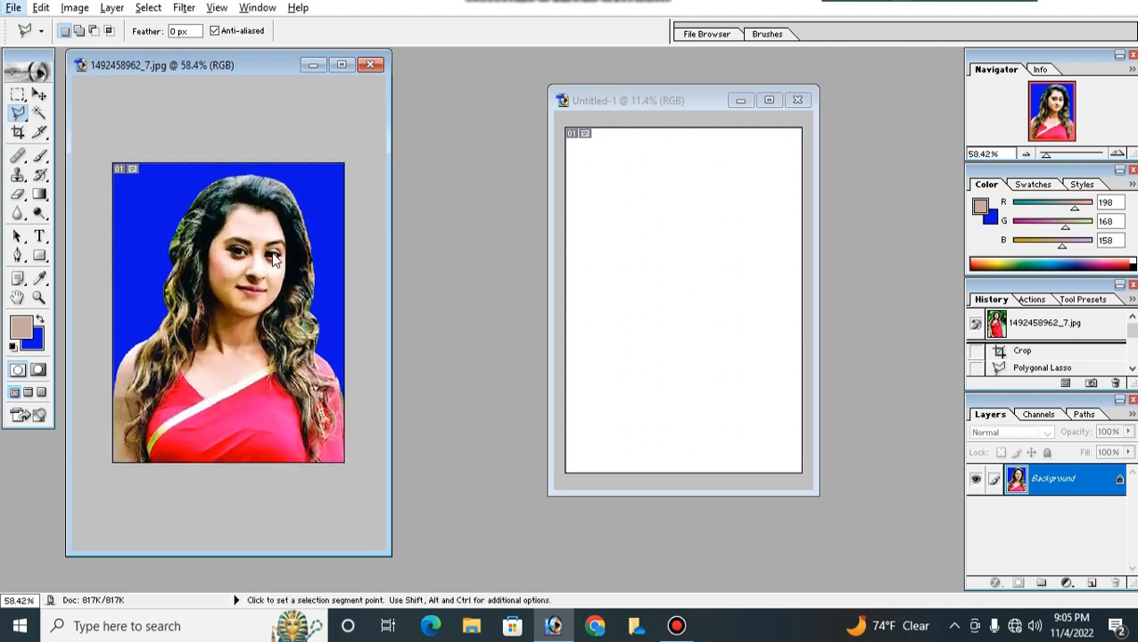
scroll(273, 261, "down", 1)
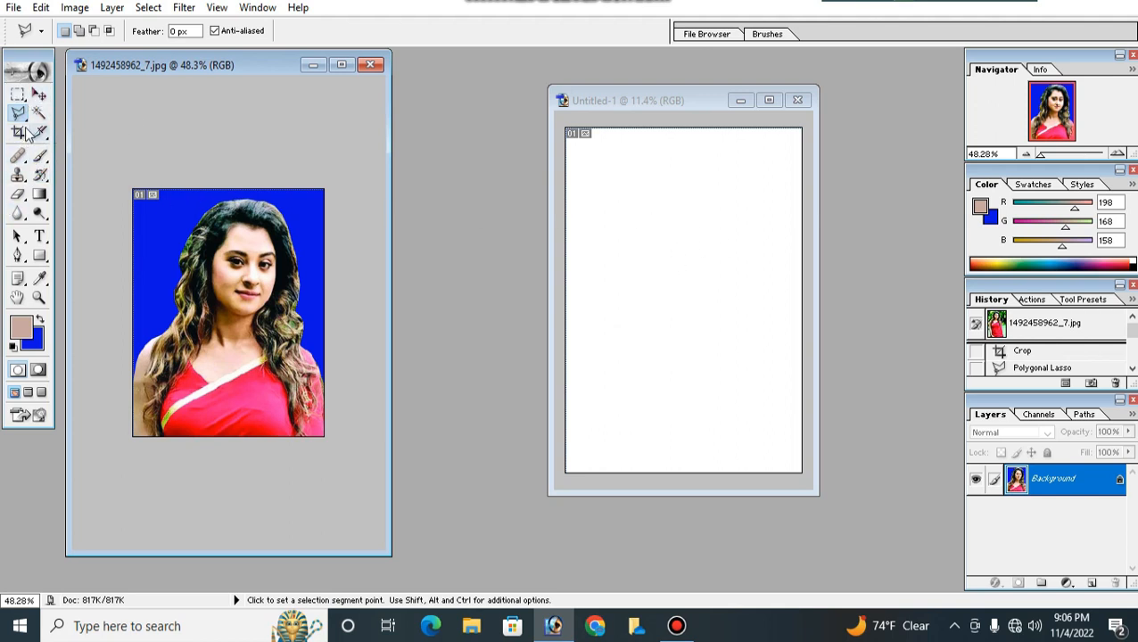
left_click(38, 95)
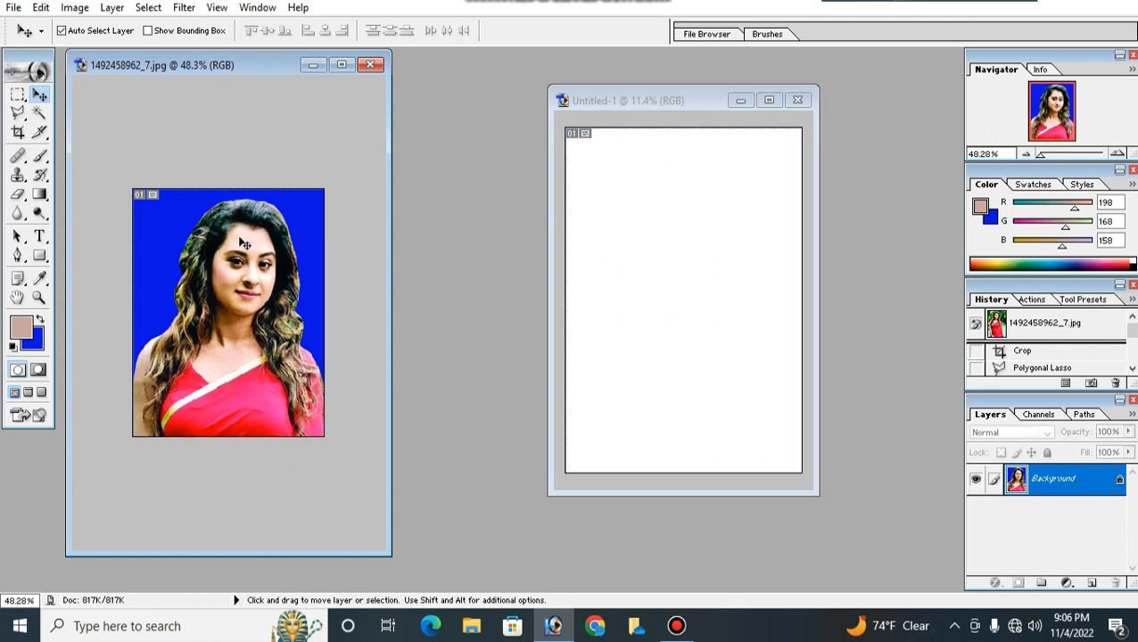
left_click_drag(322, 262, 605, 239)
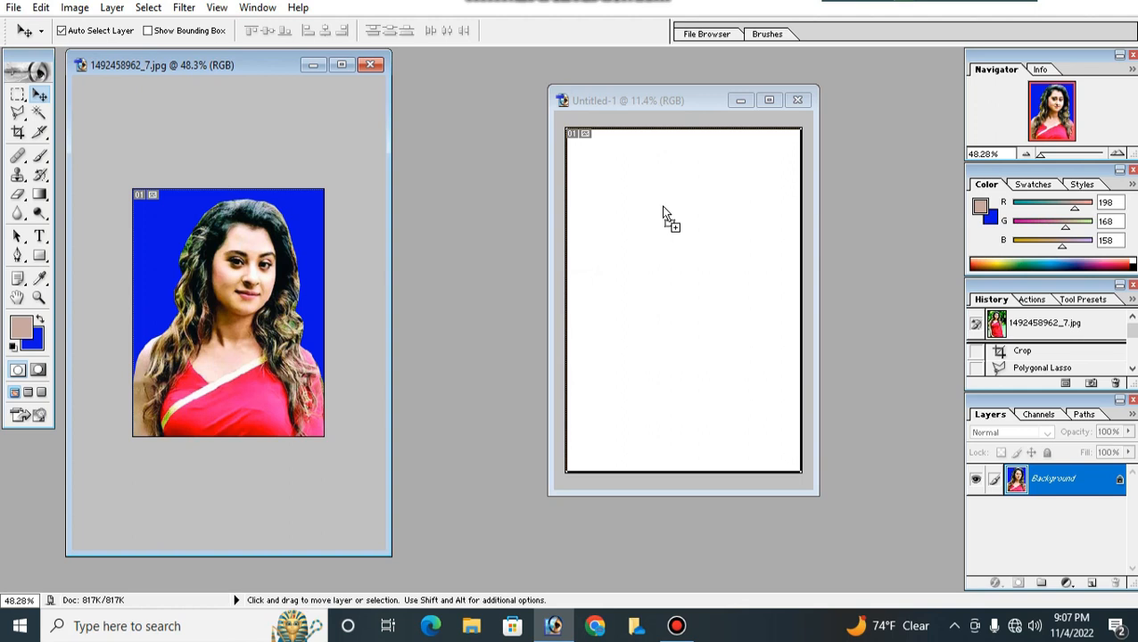
left_click_drag(663, 207, 607, 170)
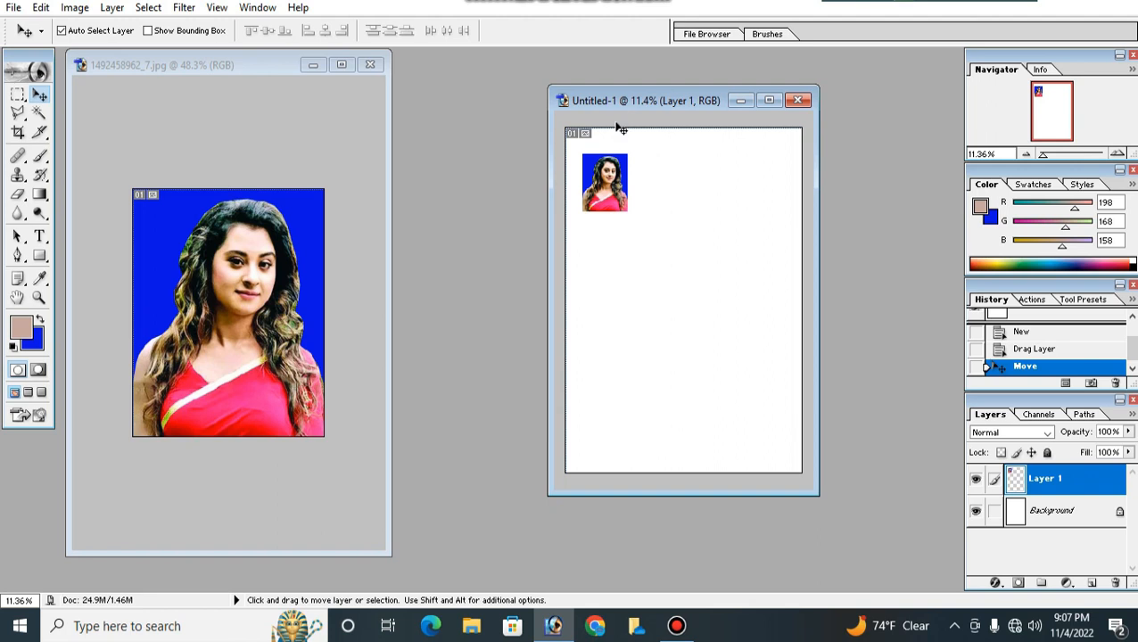
left_click_drag(606, 189, 597, 167)
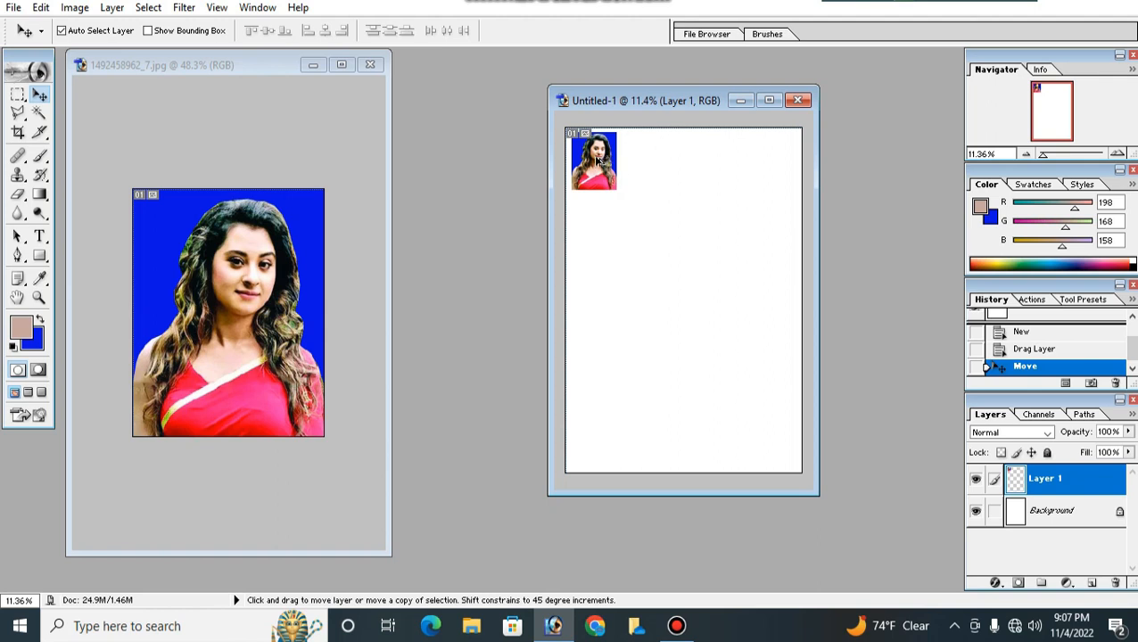
Step: Duplicate the portrait to its right with a small gap, align the copy with the first, and merge both layers
left_click_drag(602, 160, 639, 168)
key("Down")
key("Down")
key("Down")
key("Down")
key("Right")
key("Right")
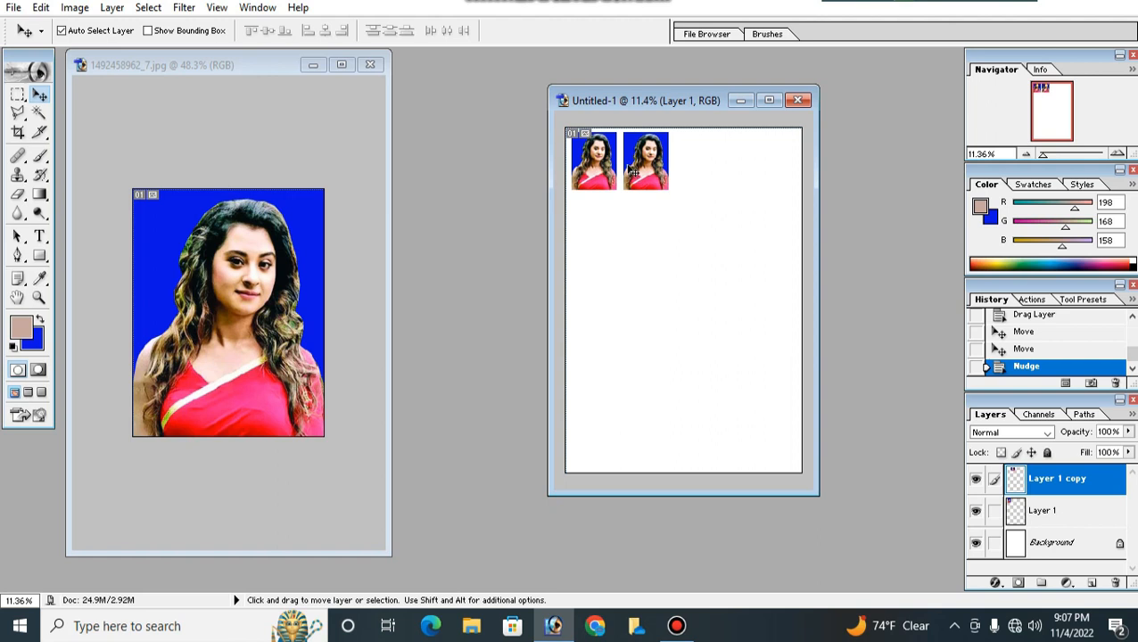
key("ctrl+e")
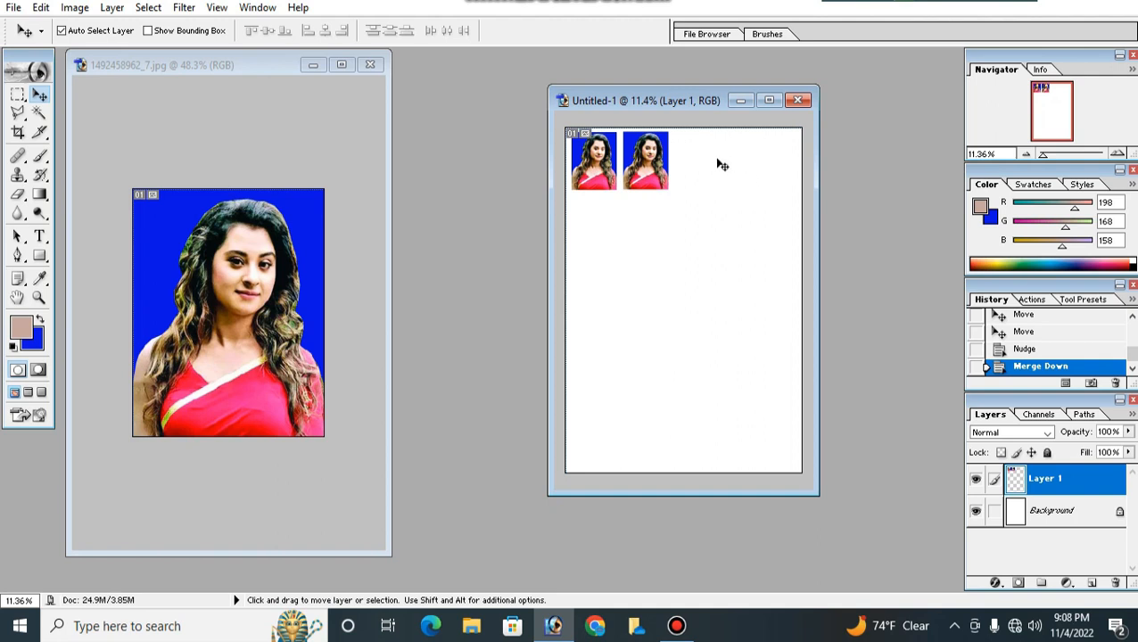
Step: Duplicate the pair of portraits to the right to form a row of four, align it, and merge it down
key("alt")
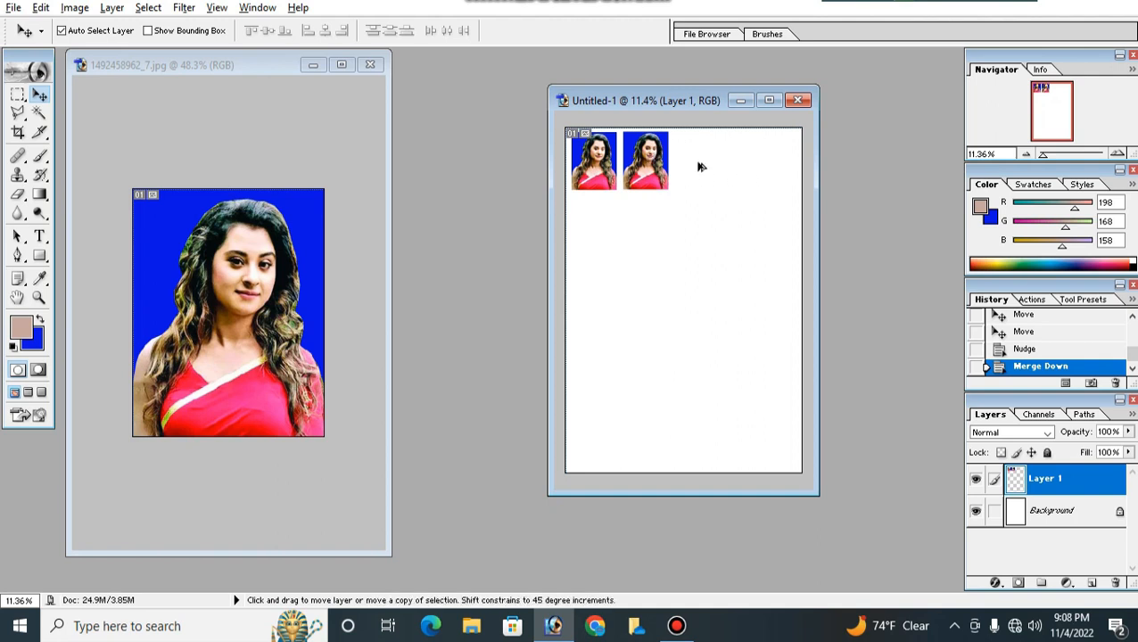
left_click_drag(646, 153, 746, 157)
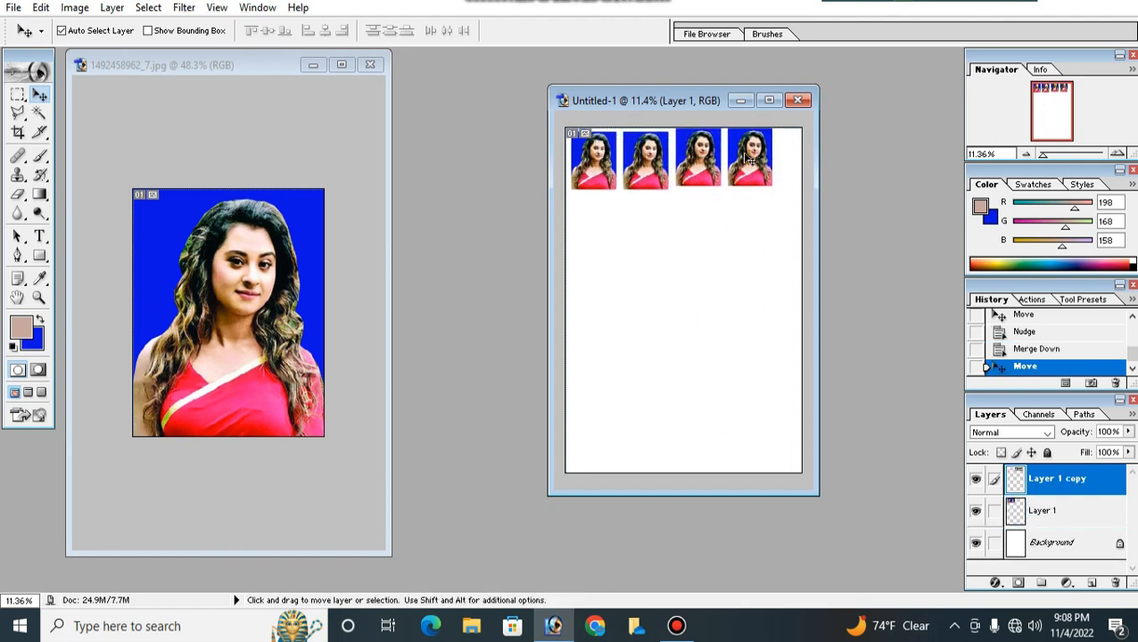
key("Right")
key("Right")
key("Right")
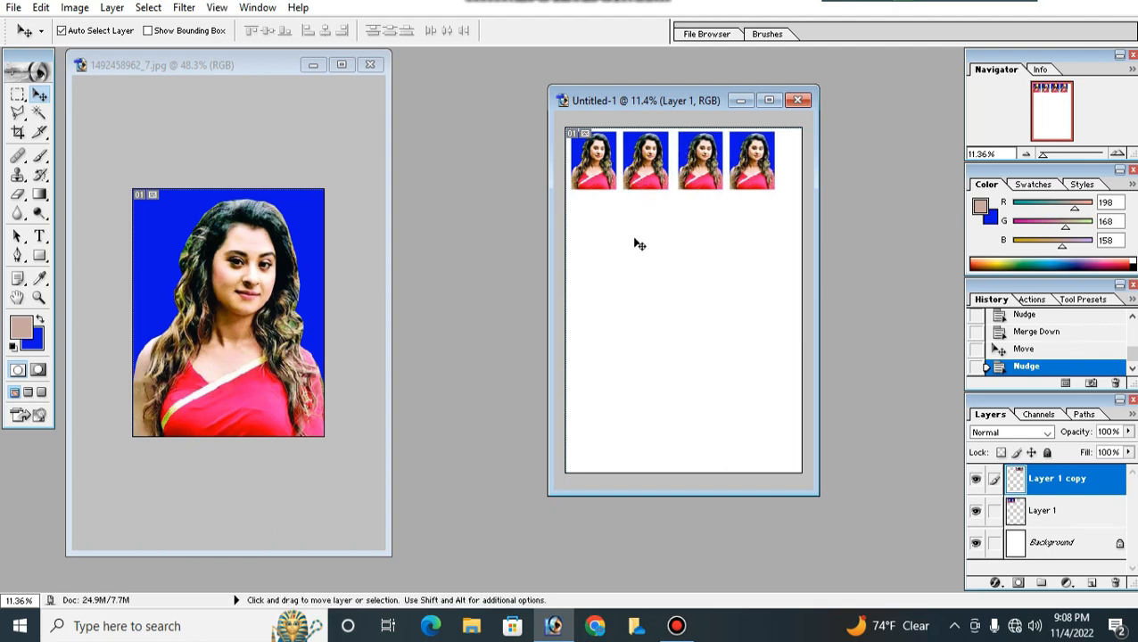
key("ctrl+e")
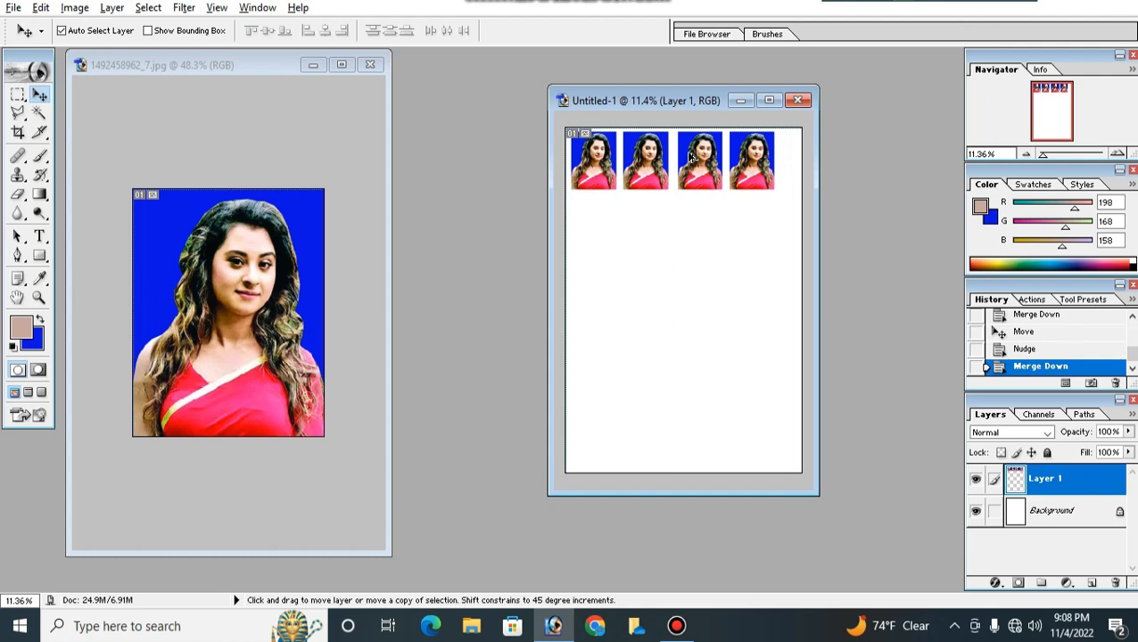
Step: Duplicate the row of four portraits directly below as a second row, adjust the spacing, and merge it down
left_click_drag(692, 157, 694, 218)
key("shift+Down")
key("shift+Down")
key("shift+Down")
key("shift+Down")
key("shift+Down")
key("shift+Down")
key("shift+Down")
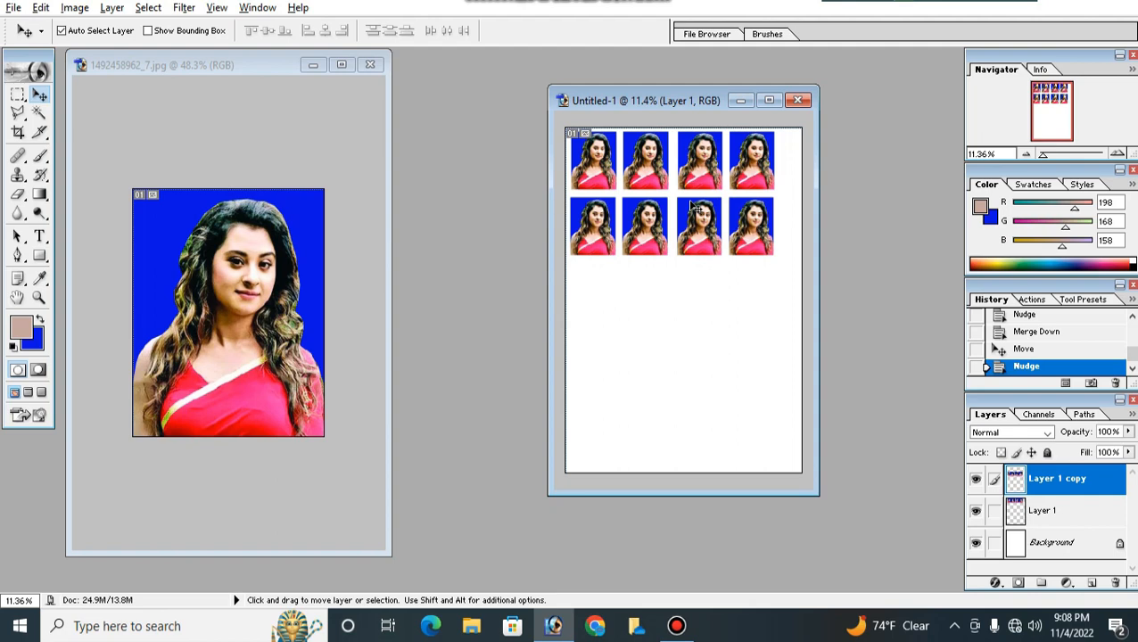
key("ctrl+e")
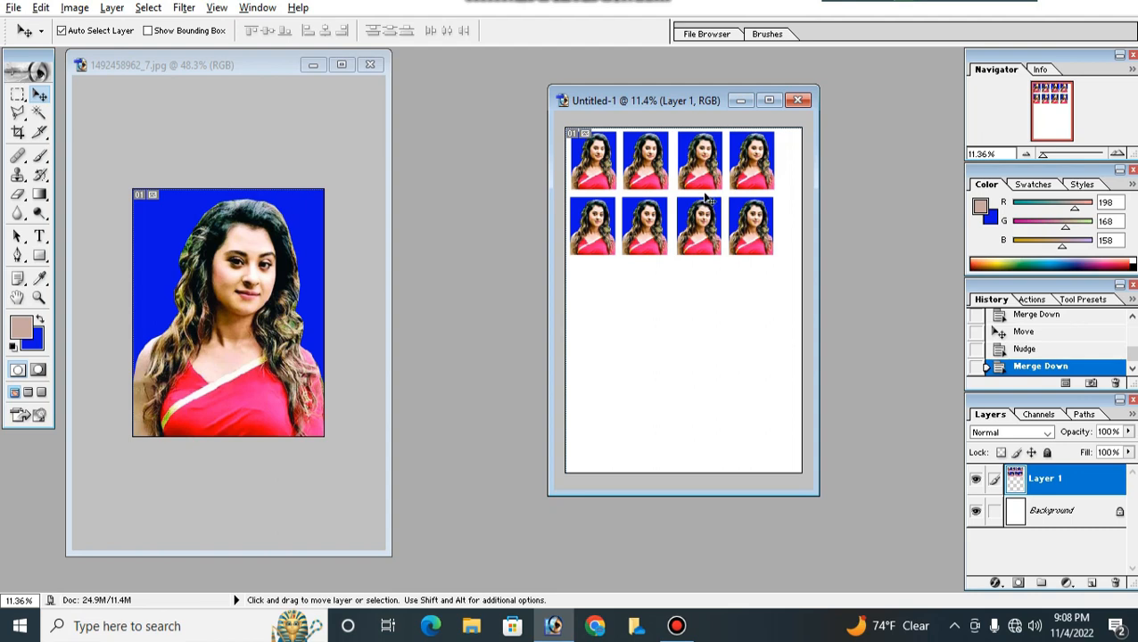
Step: Duplicate the two rows of portraits below as the third and fourth rows and align their columns with those above
key("alt")
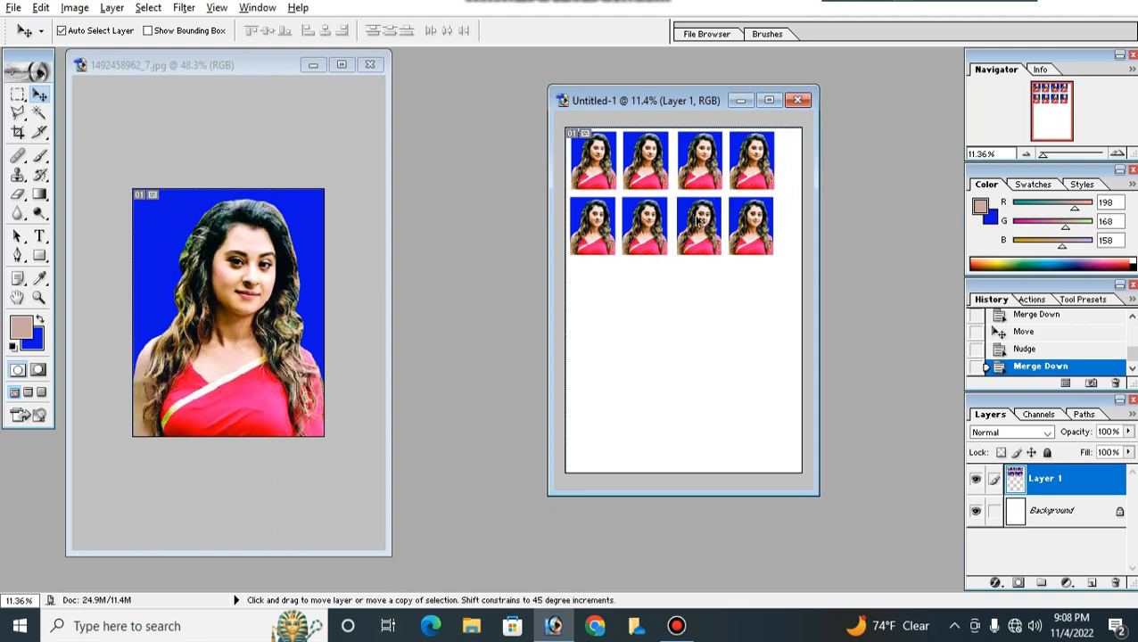
left_click_drag(705, 221, 711, 338)
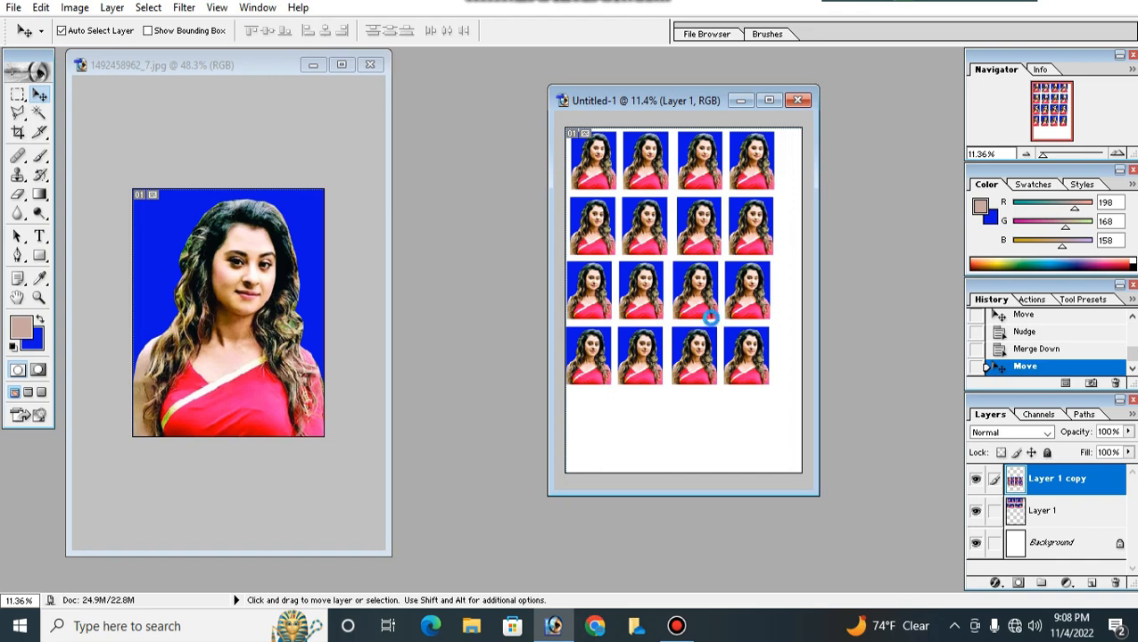
key("Left")
key("Right")
key("Right")
key("Right")
key("Right")
key("Right")
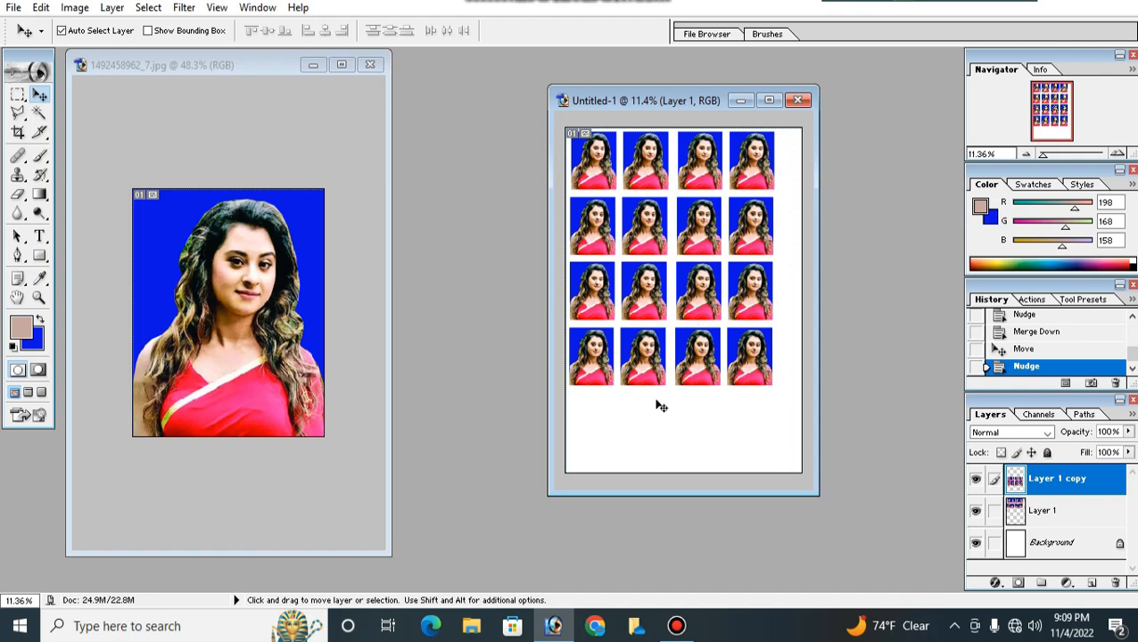
Step: Start a fifth row with a fresh copy of the source portrait and a duplicate beside it, and merge the two
left_click(229, 269)
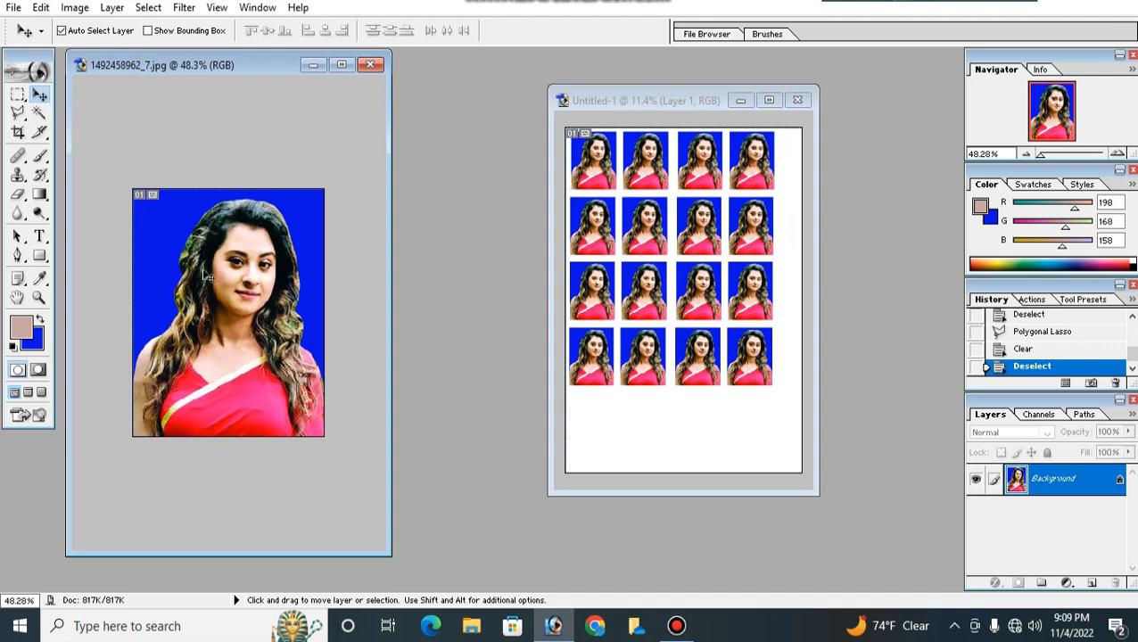
left_click_drag(407, 329, 635, 417)
key("Up")
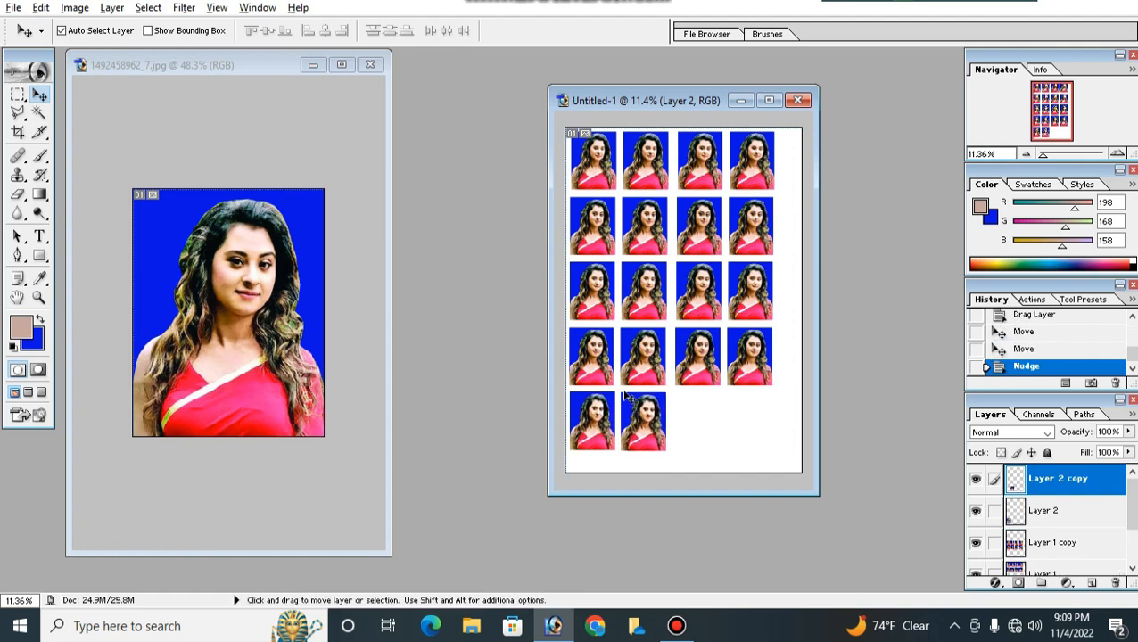
key("ctrl+e")
Step: Duplicate the fifth row's pair of portraits to the right and nudge the copy into line to complete the row
left_click_drag(629, 431, 729, 432, "alt")
key("Up")
key("Right")
key("Right")
key("Right")
key("Right")
key("Right")
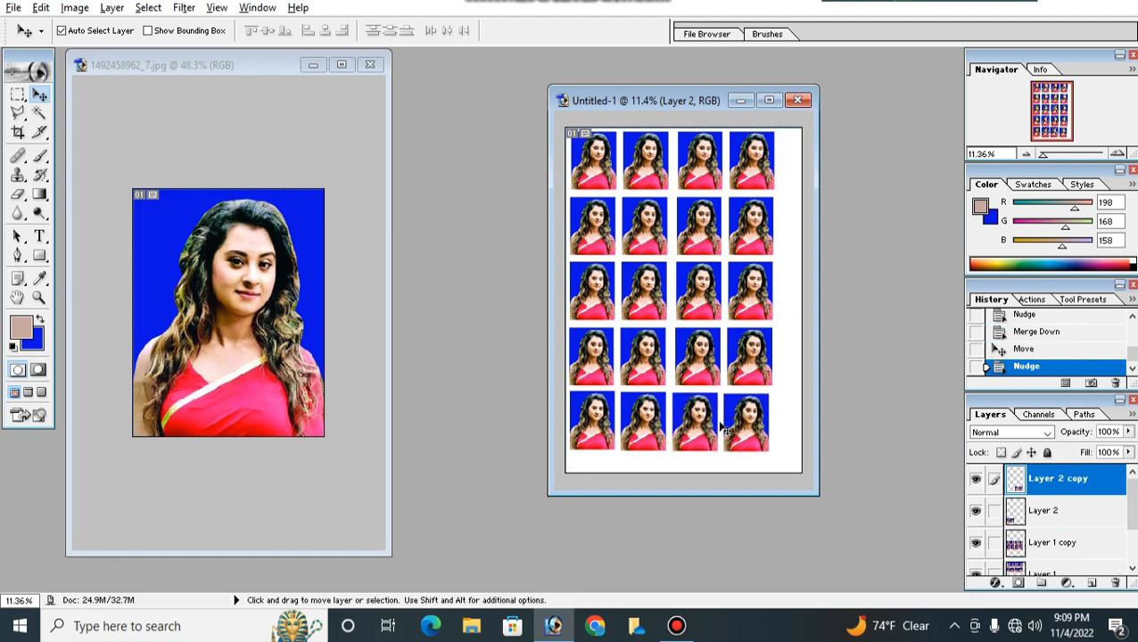
Step: Maximize the A4 document and examine the spacing and alignment of the portrait grid at different magnifications
scroll(648, 333, "down", 7)
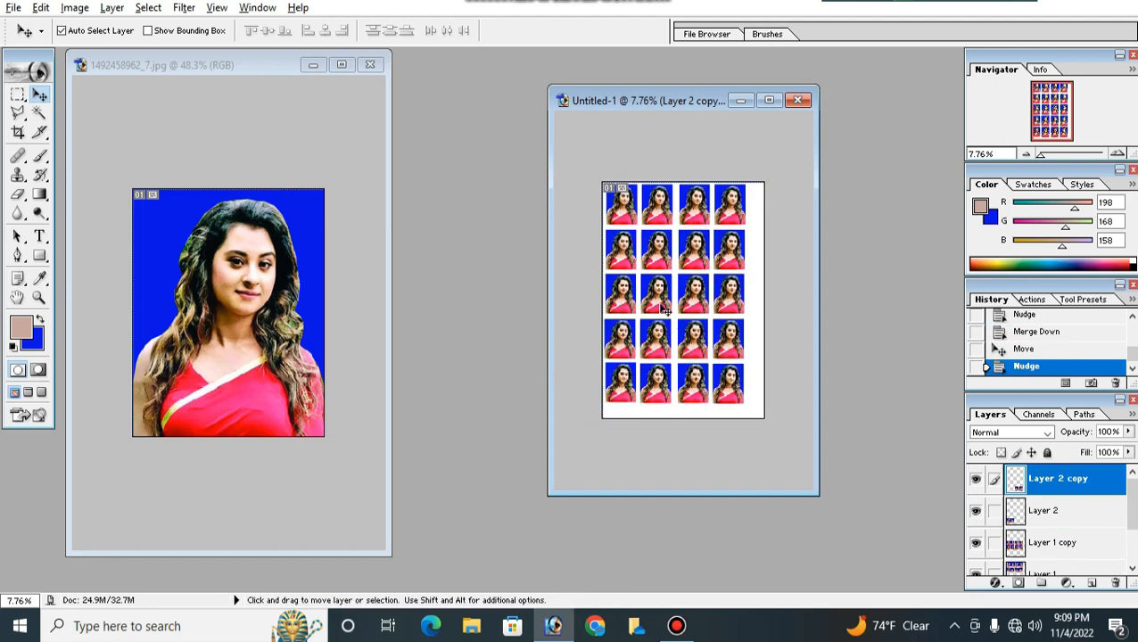
scroll(721, 235, "up", 4)
left_click(769, 100)
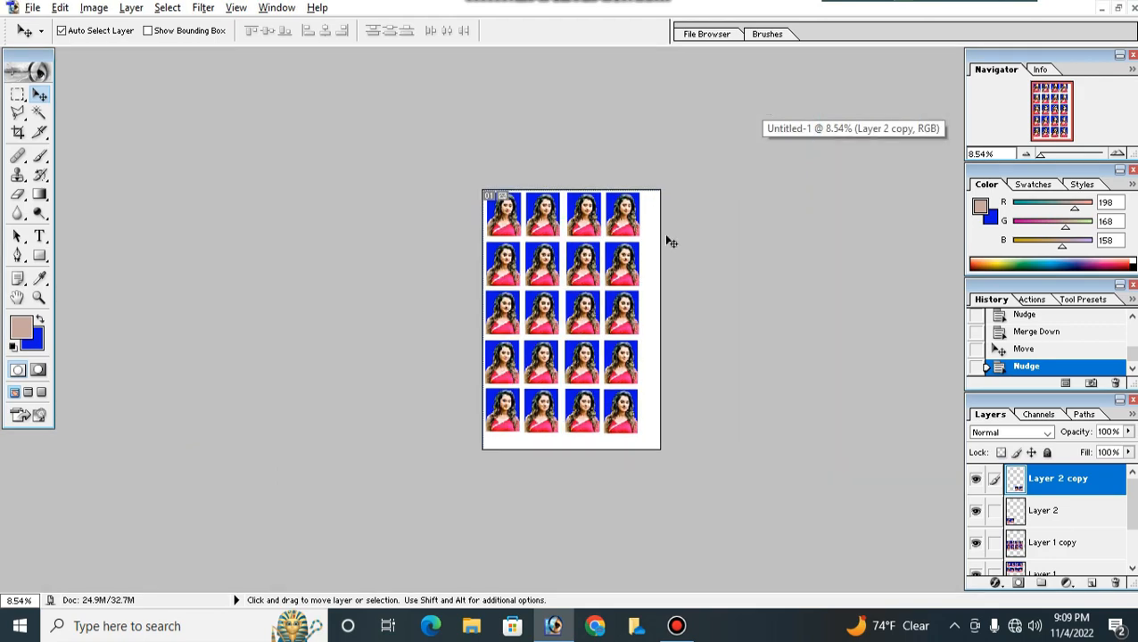
scroll(661, 240, "up", 3)
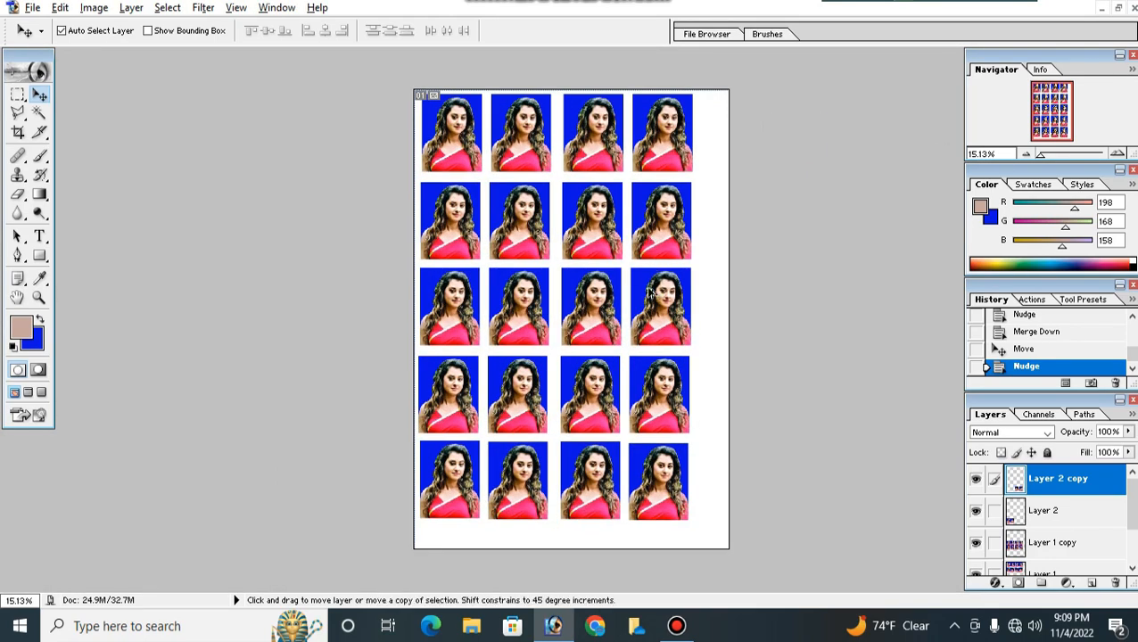
scroll(654, 295, "down", 2)
scroll(653, 289, "up", 2)
scroll(651, 286, "down", 2)
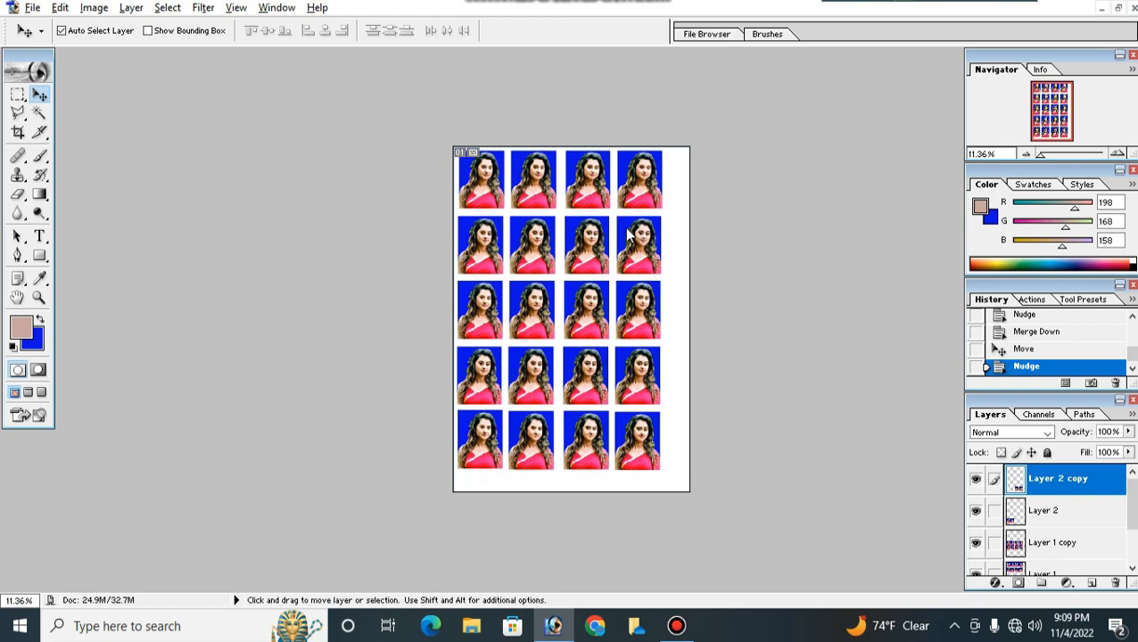
Step: Open the print preview for the portrait sheet and scale the image to fit the media
left_click(33, 9)
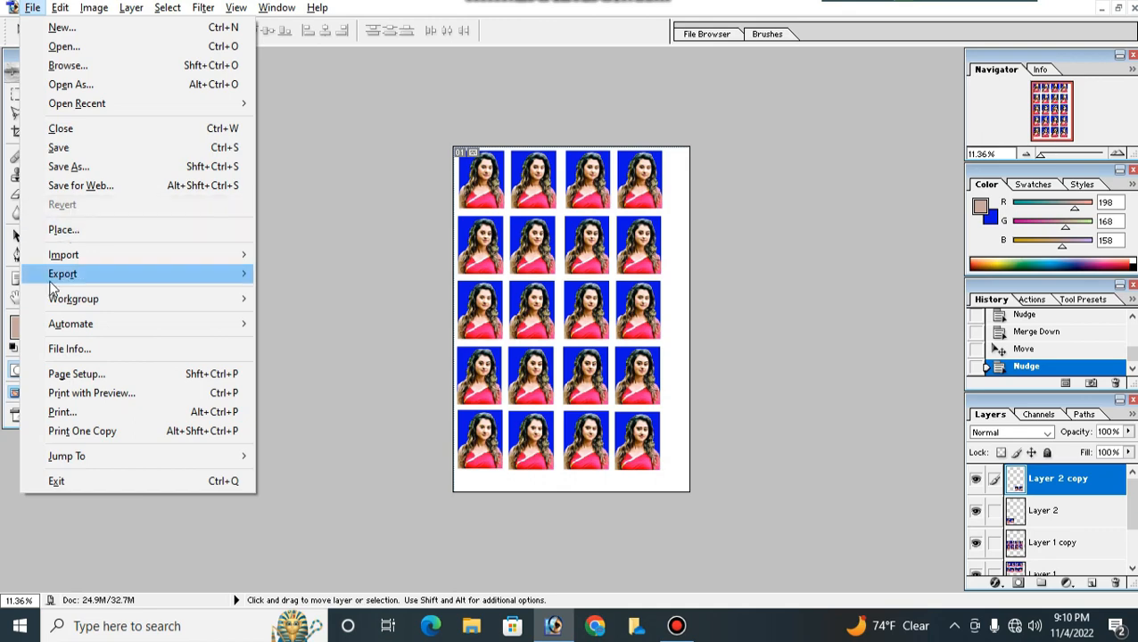
left_click(87, 399)
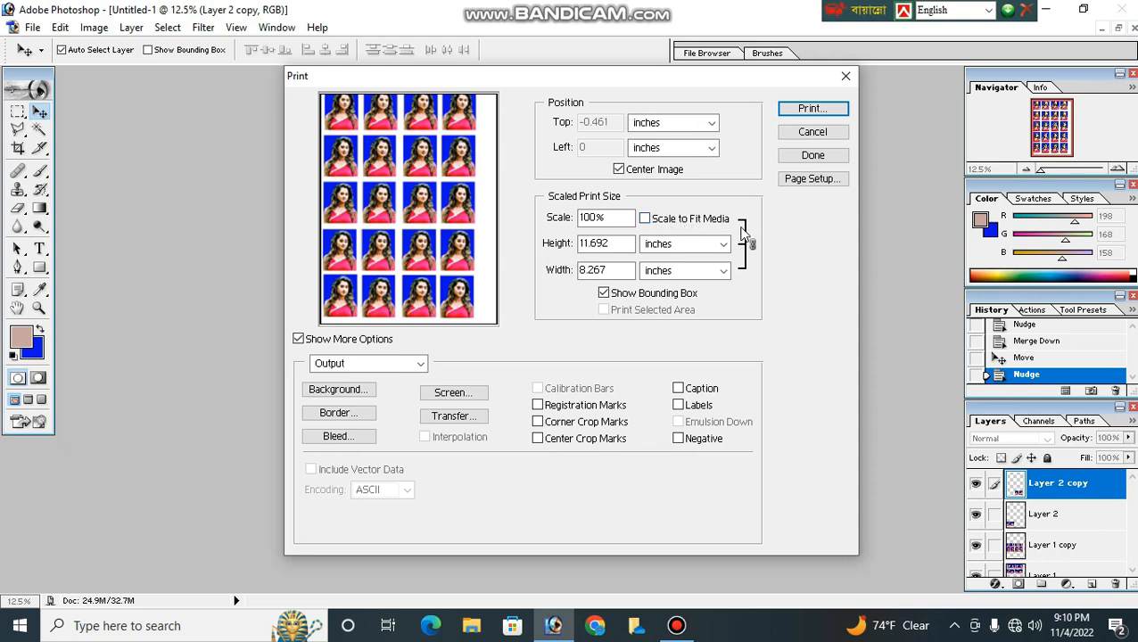
left_click(646, 219)
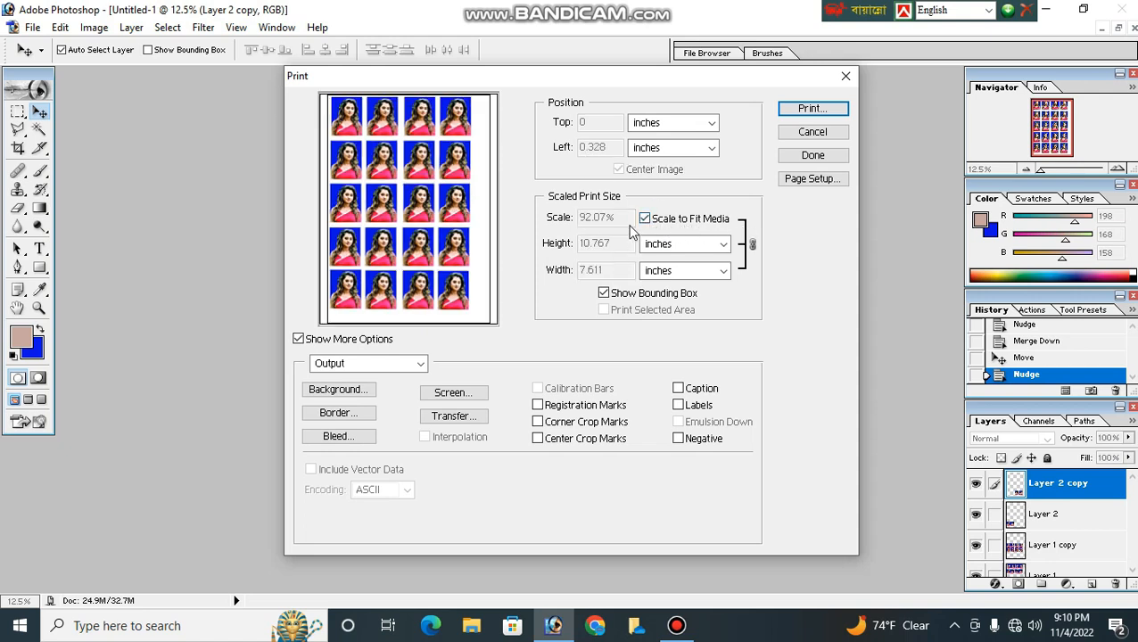
left_click(644, 219)
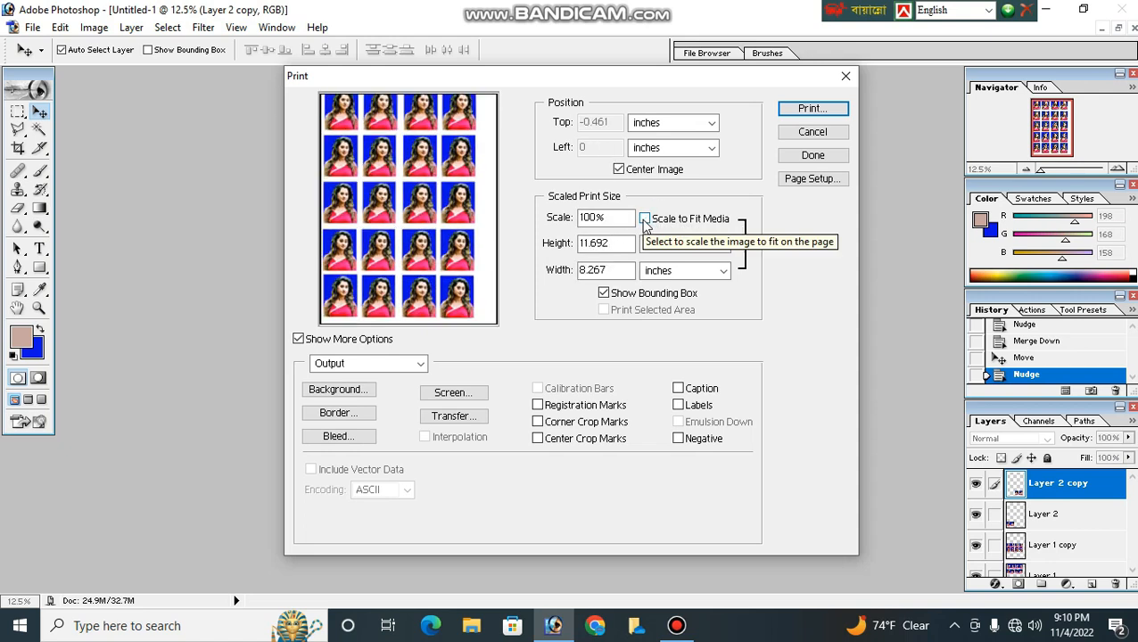
left_click(645, 220)
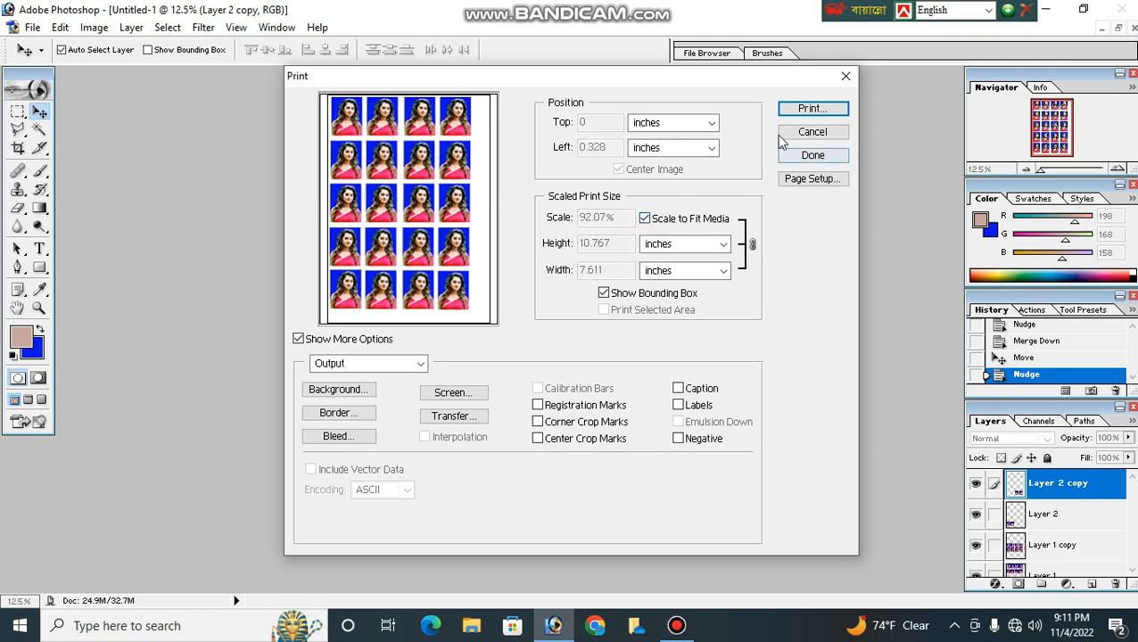
Step: Proceed to the print setup and choose EPSON L380 Series as the printer
left_click(813, 111)
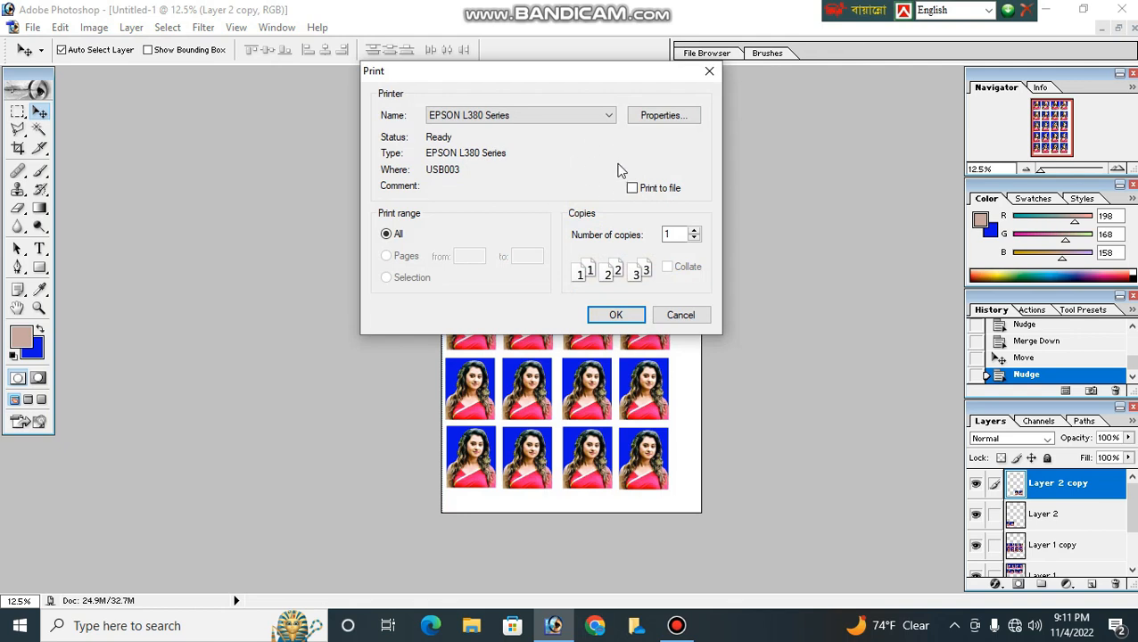
left_click(441, 125)
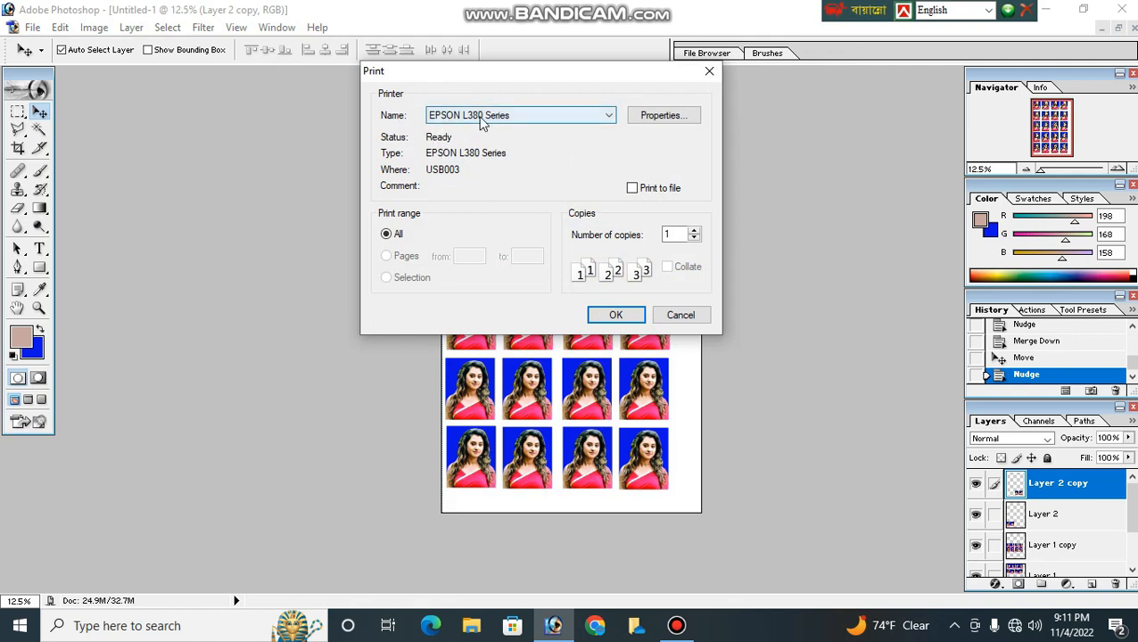
left_click(544, 119)
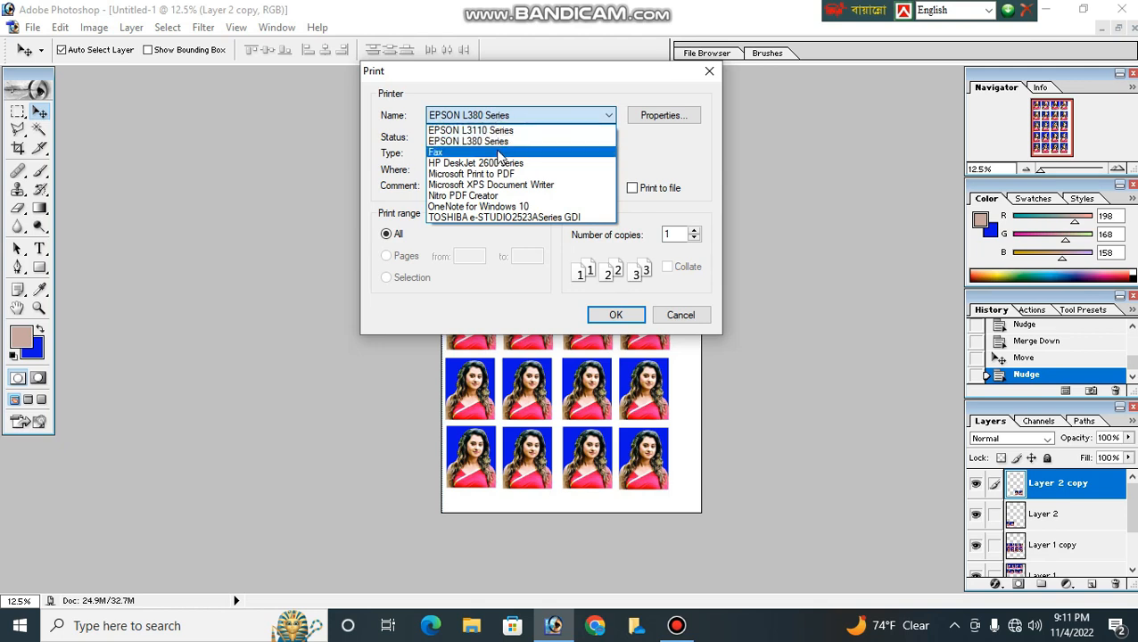
left_click(589, 120)
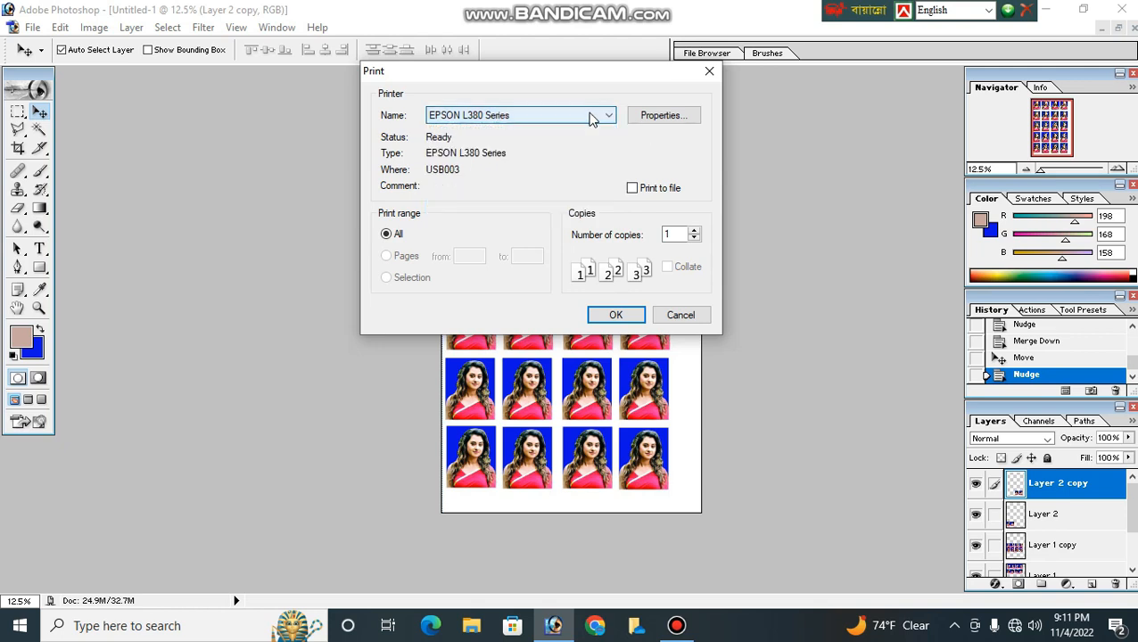
left_click(590, 120)
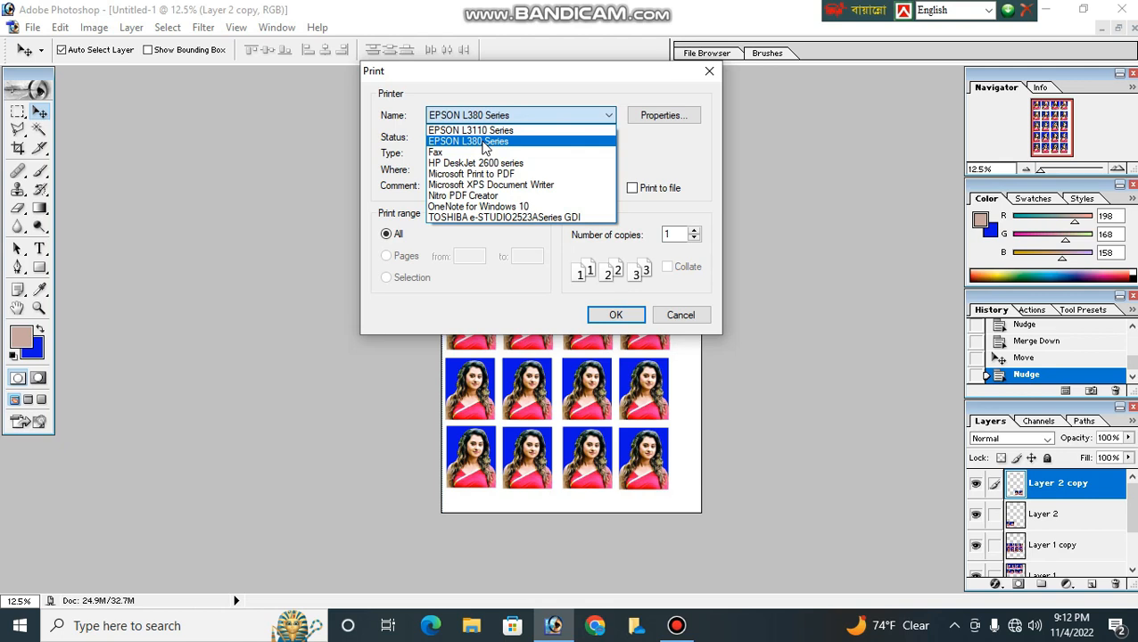
left_click(485, 143)
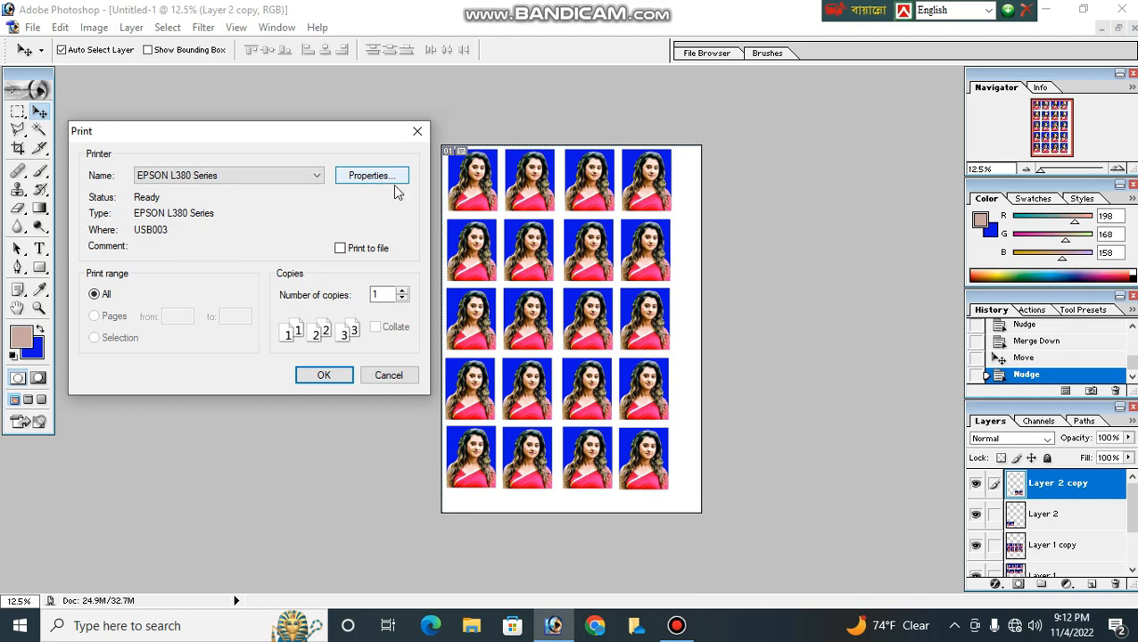
Step: In the printer properties, set the paper type to Premium Presentation Paper Matte and the quality to High
left_click(375, 180)
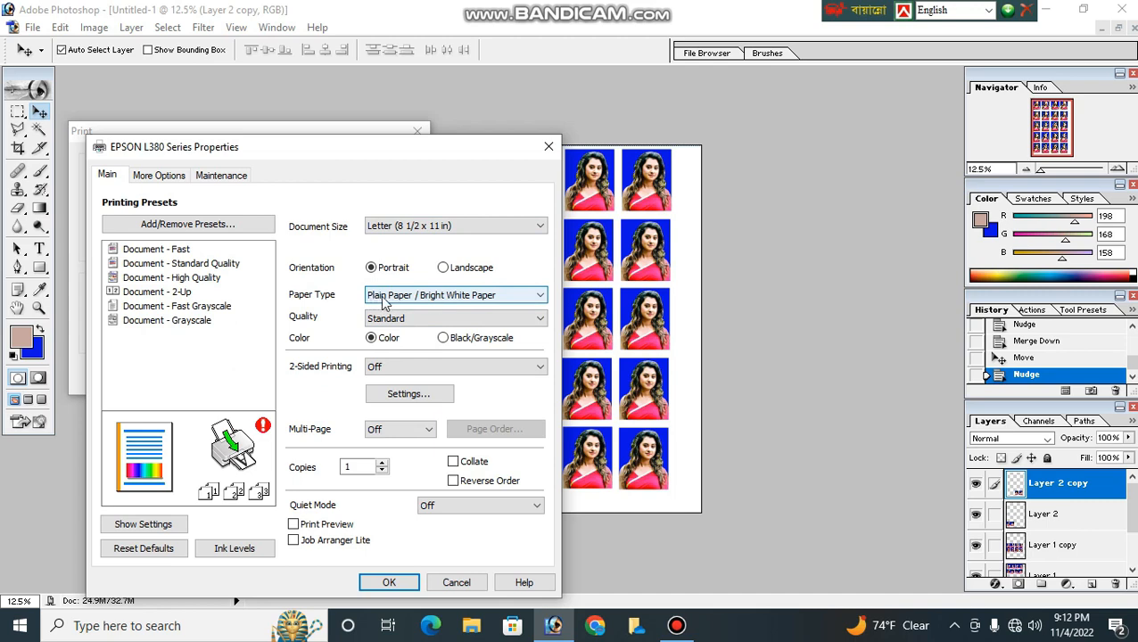
left_click(406, 300)
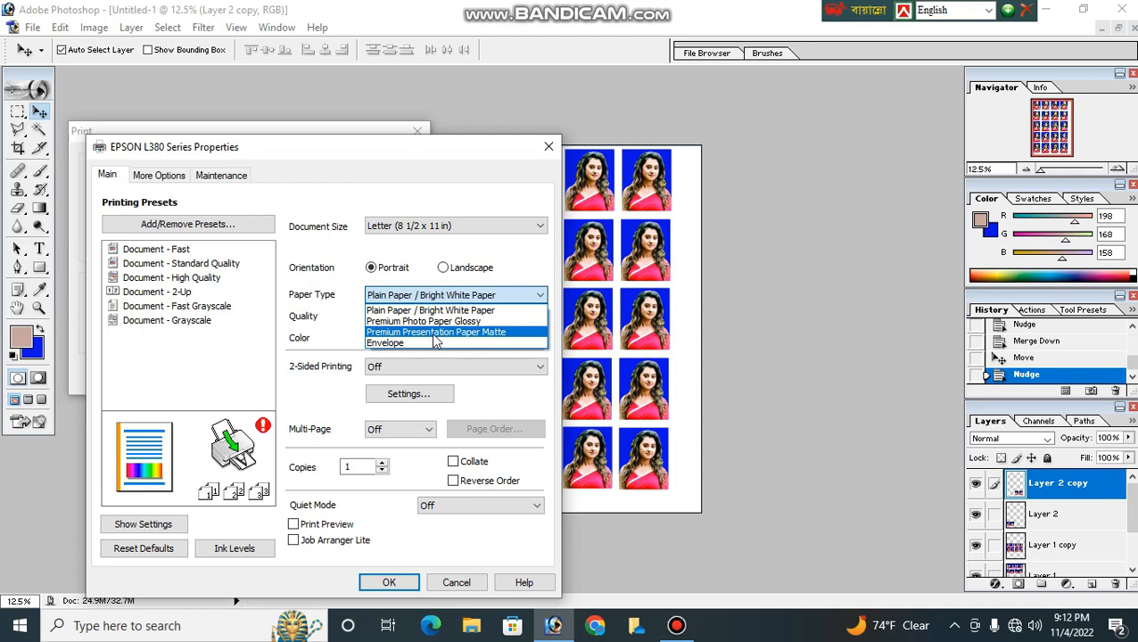
left_click(489, 331)
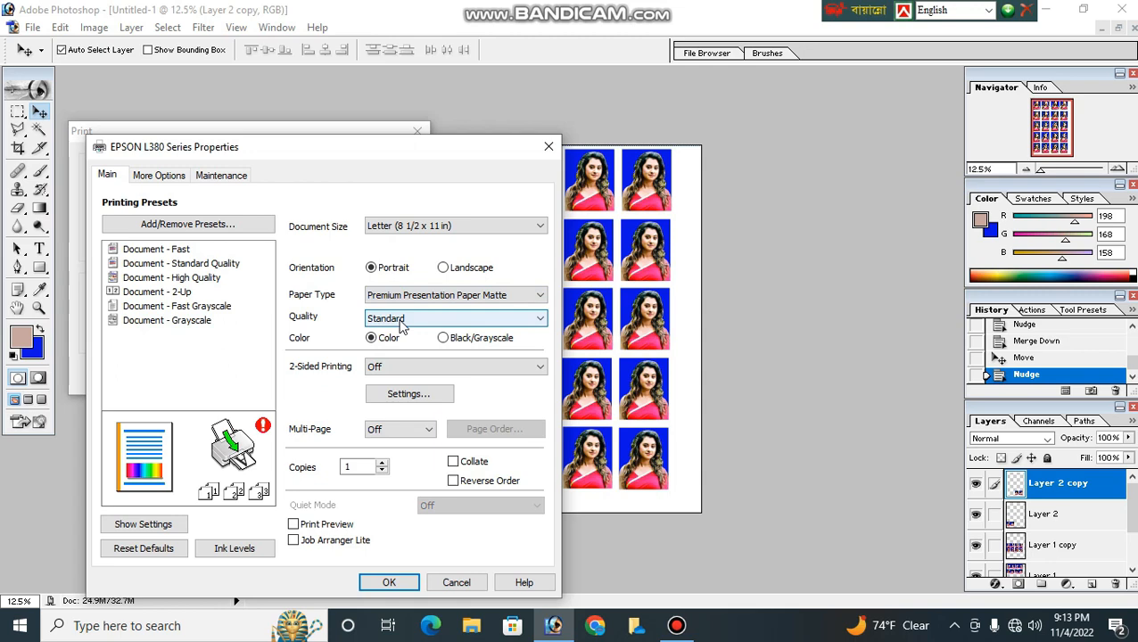
left_click(404, 324)
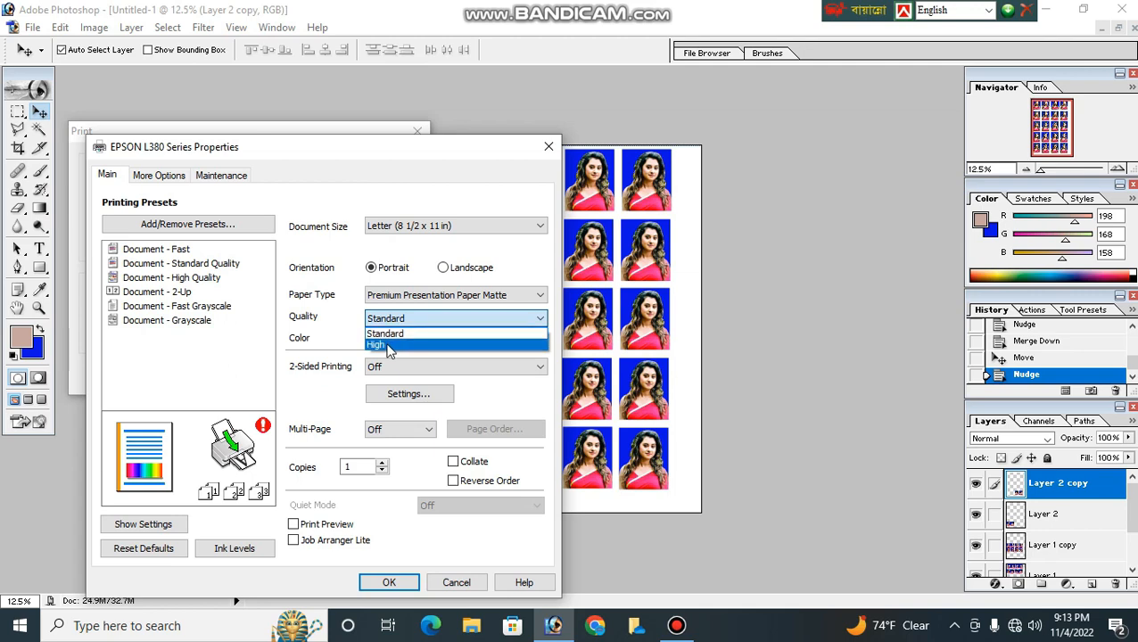
left_click(388, 347)
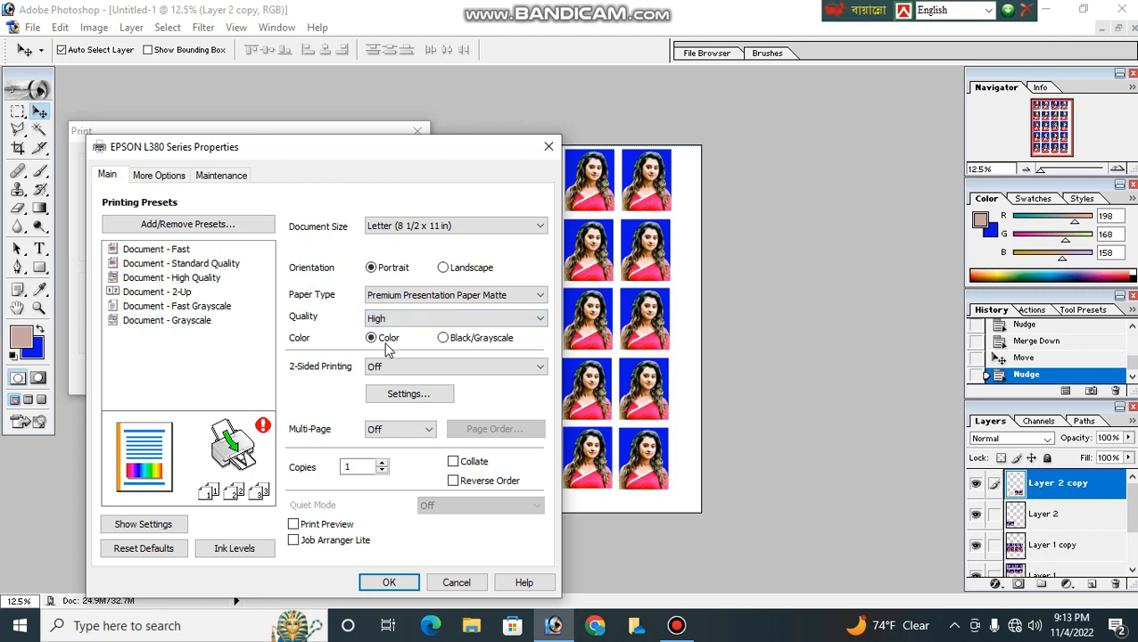
Step: Set the output to Color with 1 copy and accept the printer properties
left_click(444, 342)
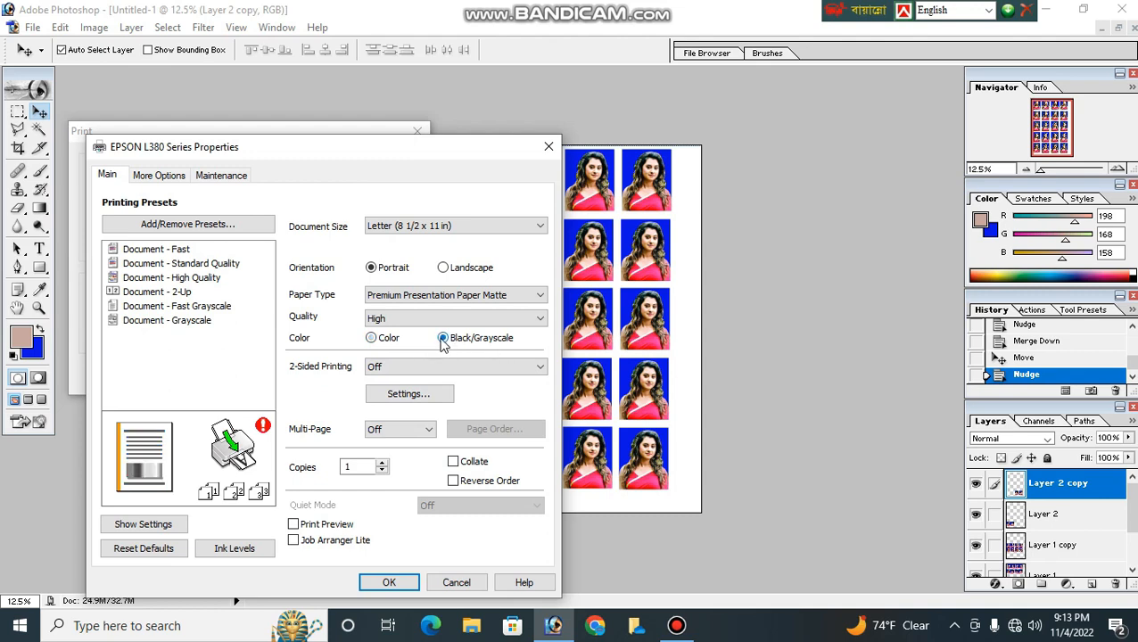
left_click(371, 338)
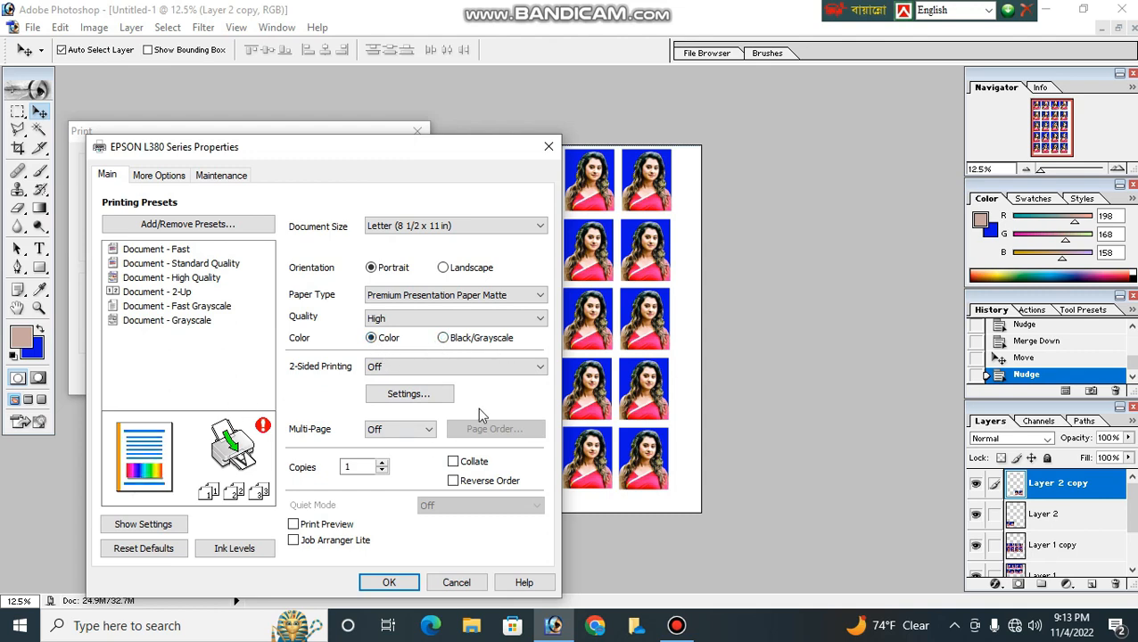
left_click(443, 340)
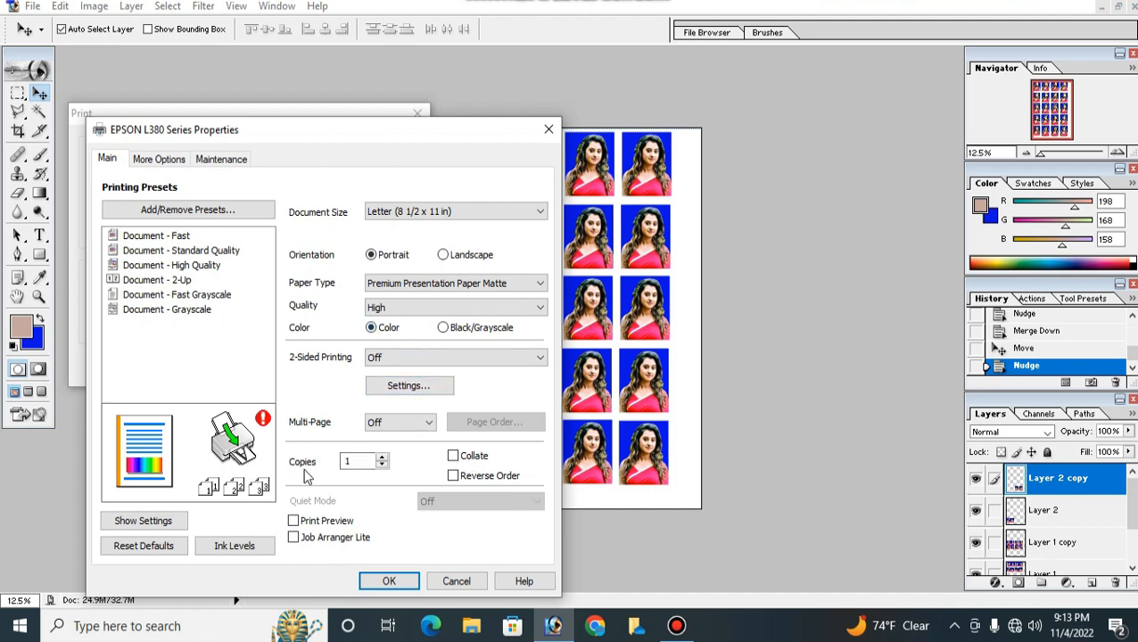
double_click(350, 460)
left_click(361, 462)
left_click(357, 462)
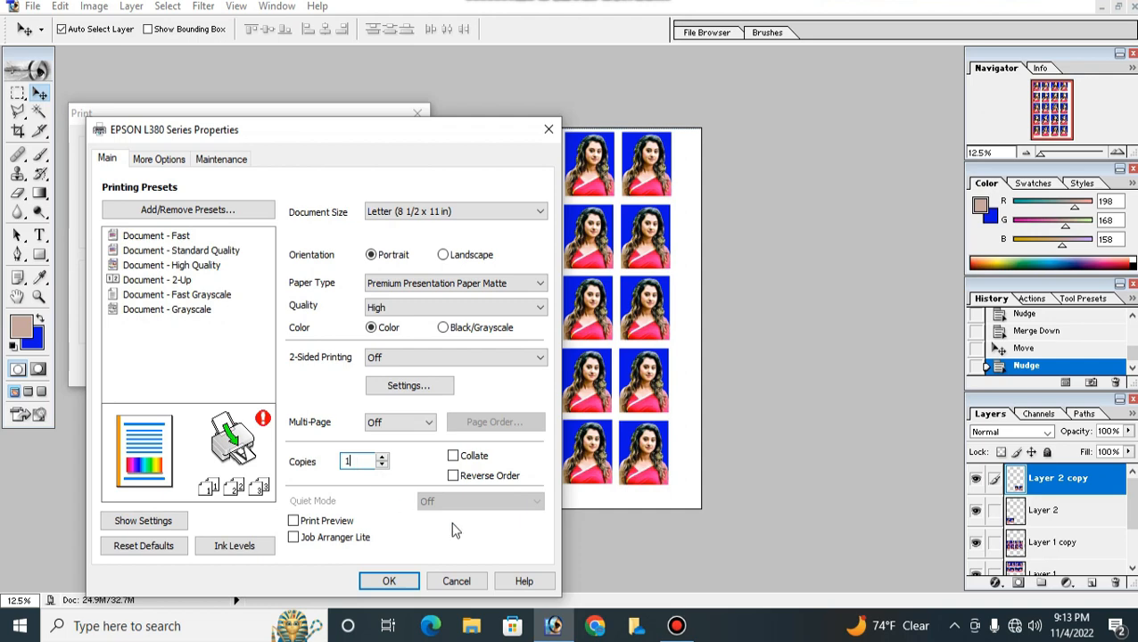
left_click(389, 582)
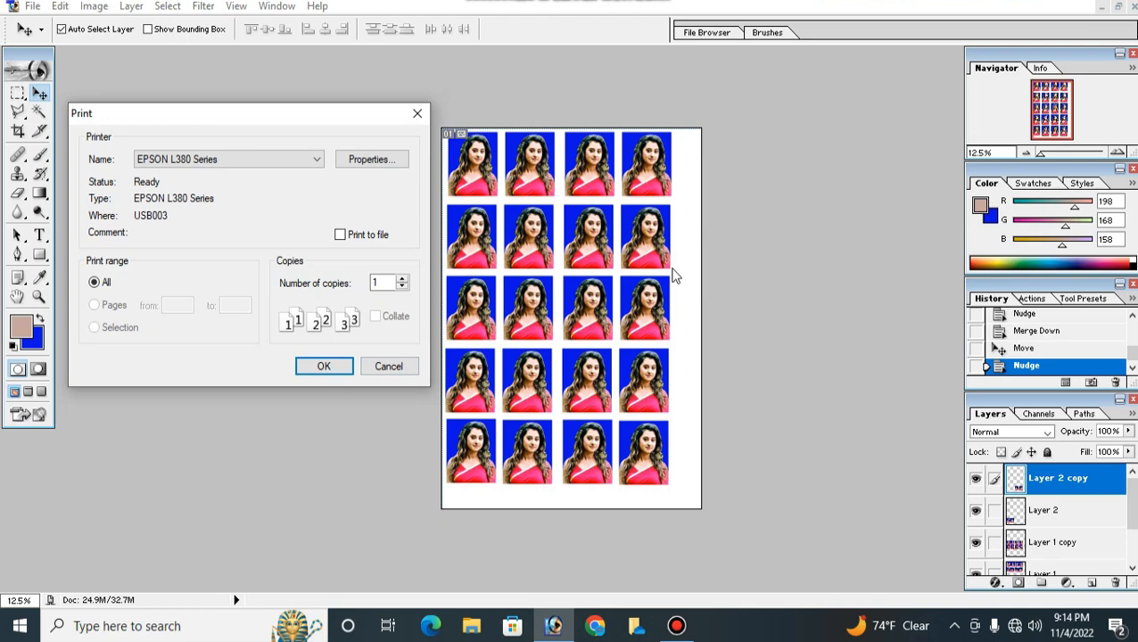
Step: Send the portrait sheet to the printer and dismiss the update notification and the printer status window
left_click(319, 367)
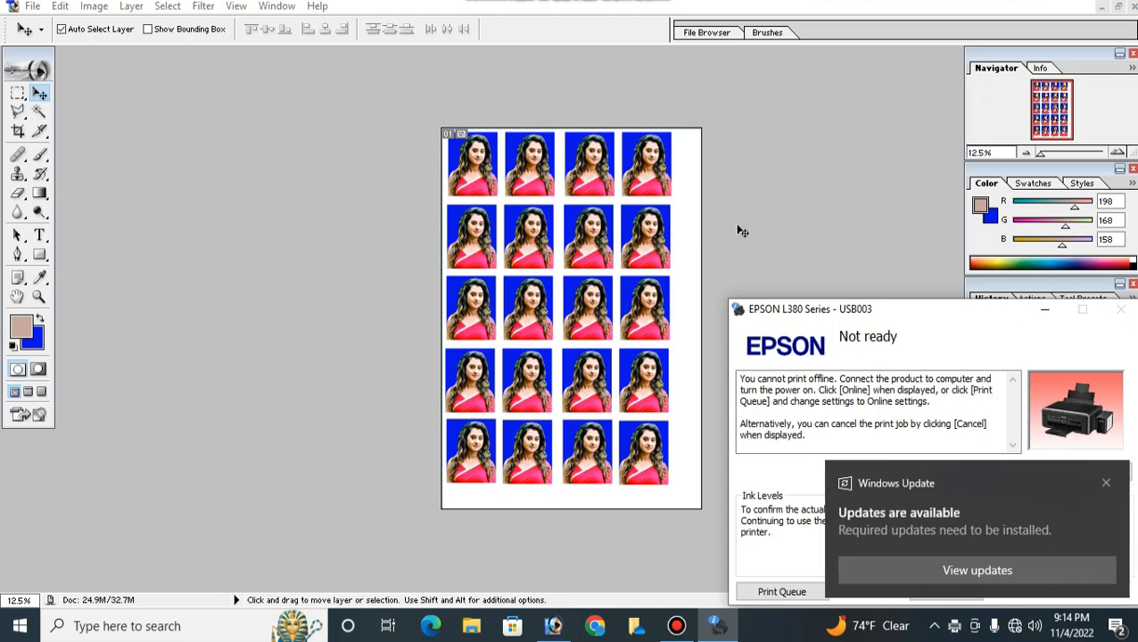
left_click(1106, 483)
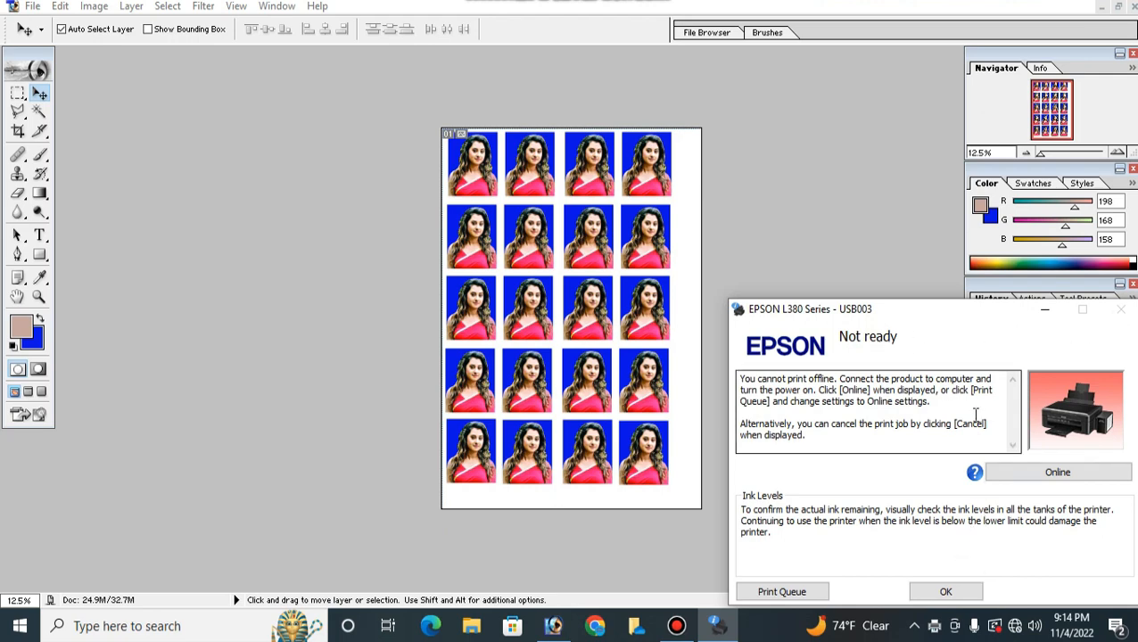
left_click(945, 593)
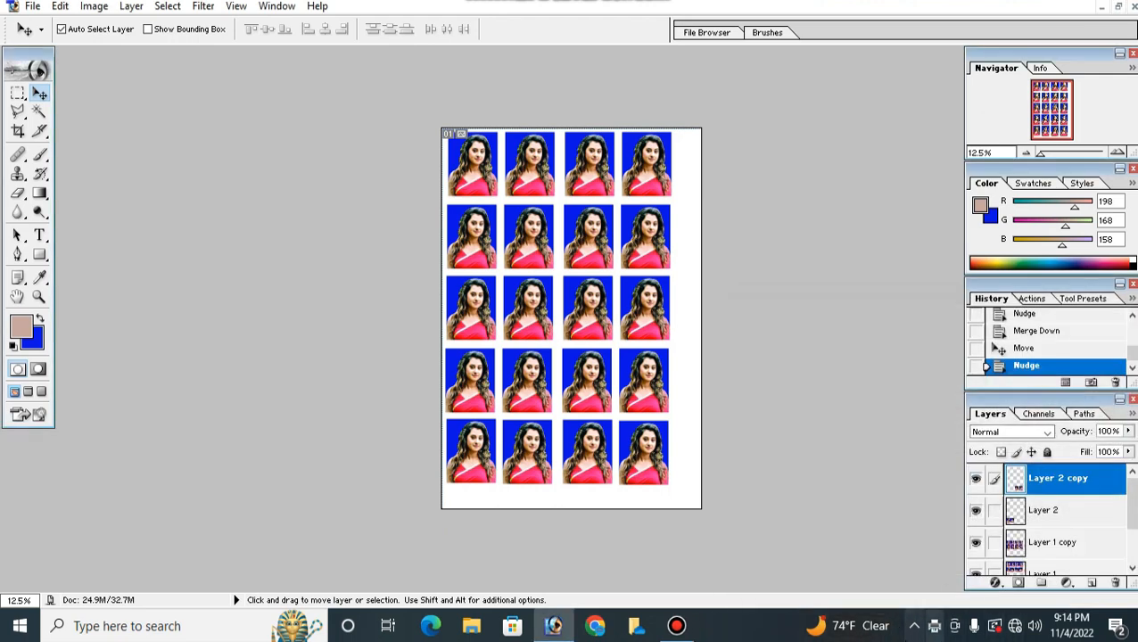
Step: Open the queue of active printers, cancel the Untitled-1 print job and close the queue
left_click(916, 629)
left_click(857, 626)
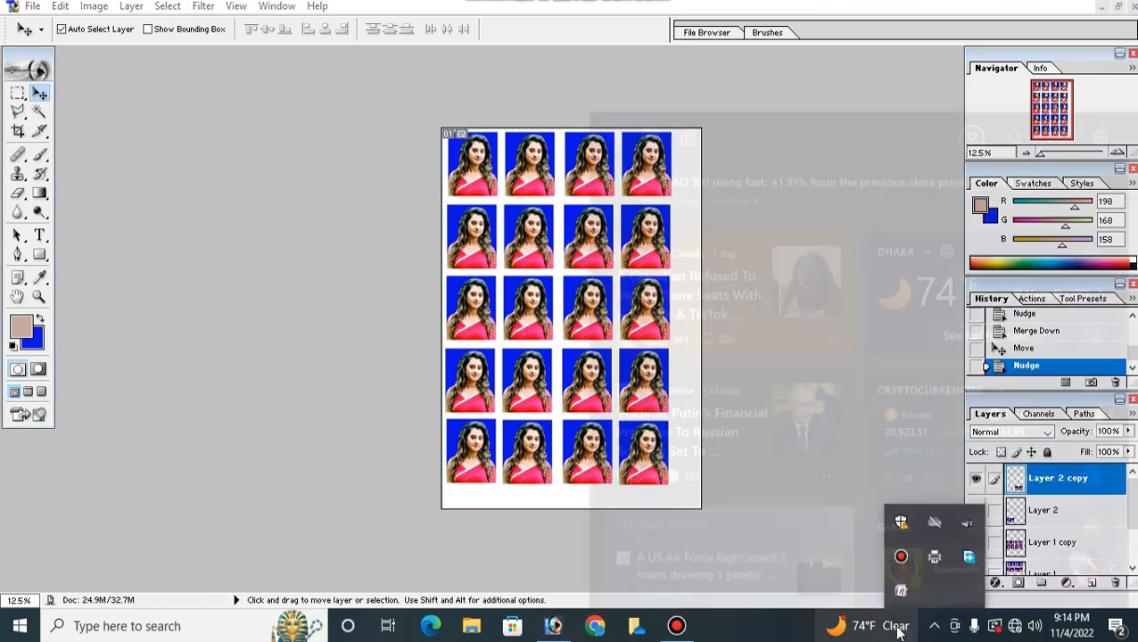
left_click(571, 517)
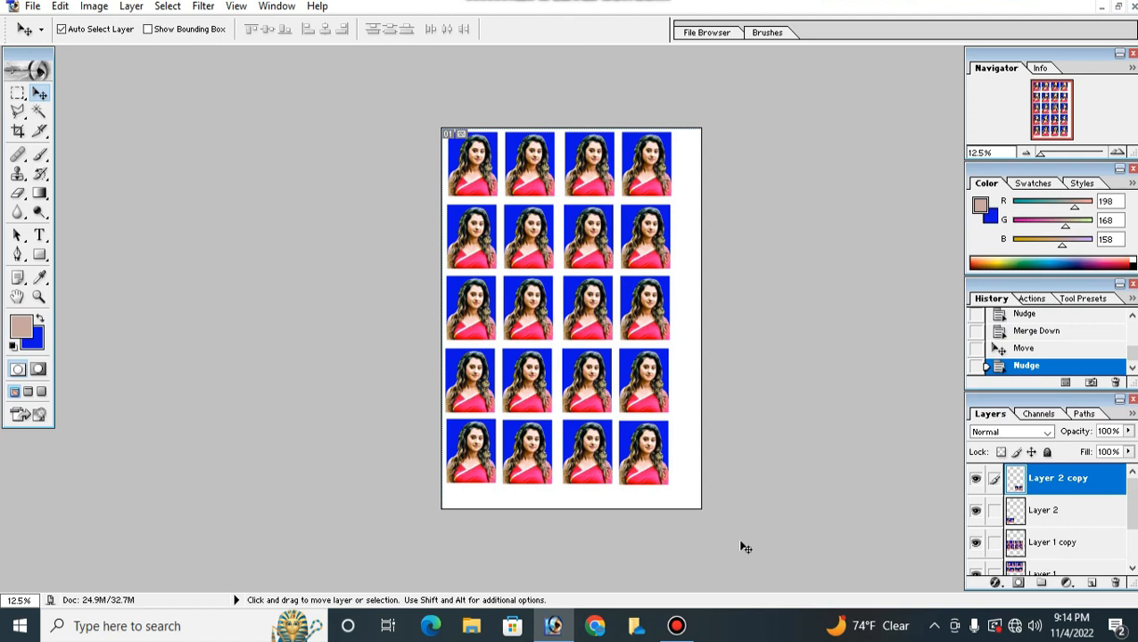
left_click(934, 627)
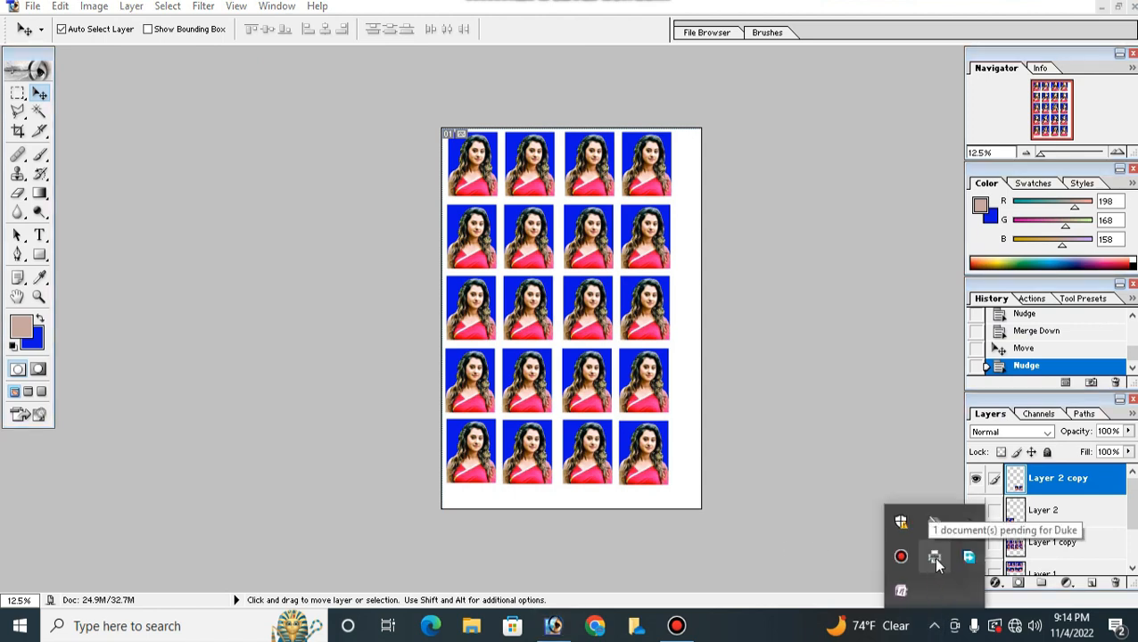
right_click(933, 556)
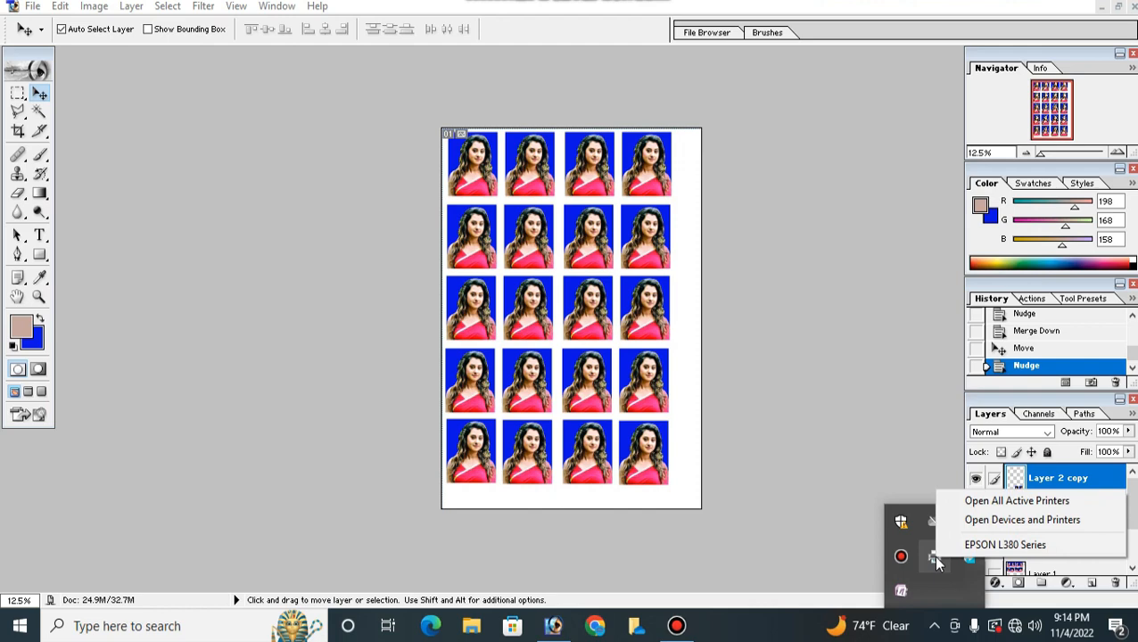
left_click(1016, 503)
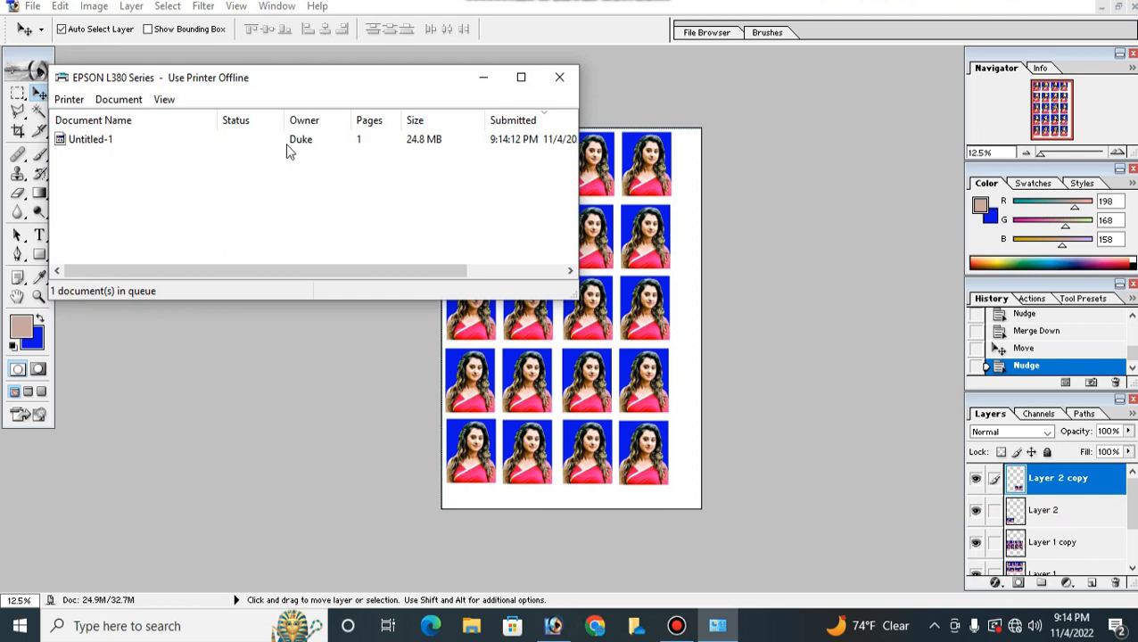
right_click(86, 139)
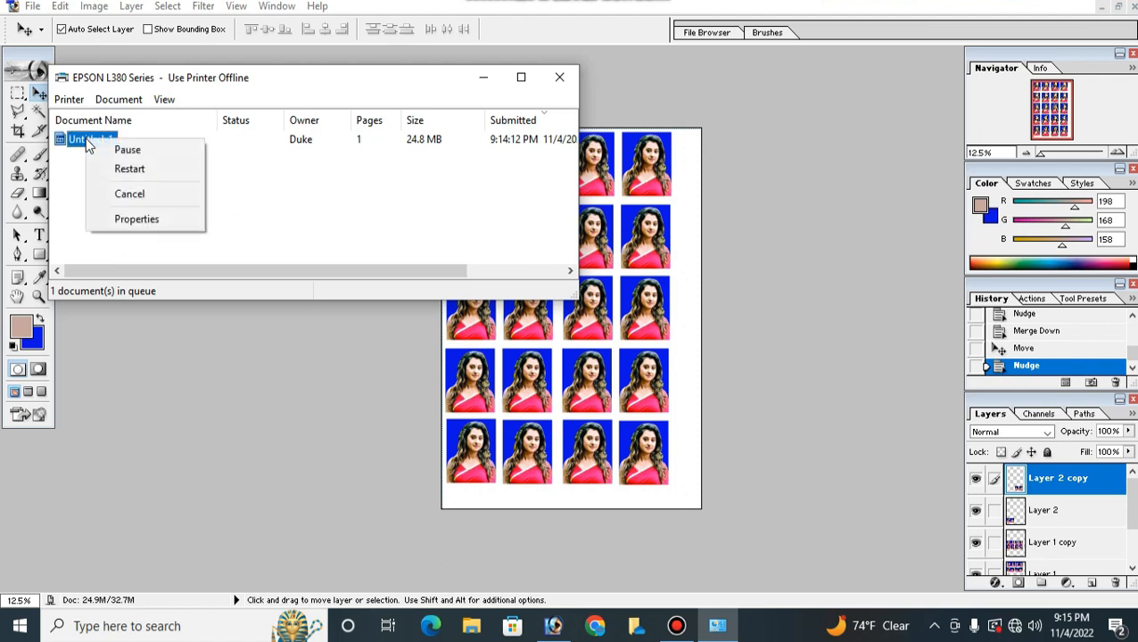
left_click(132, 196)
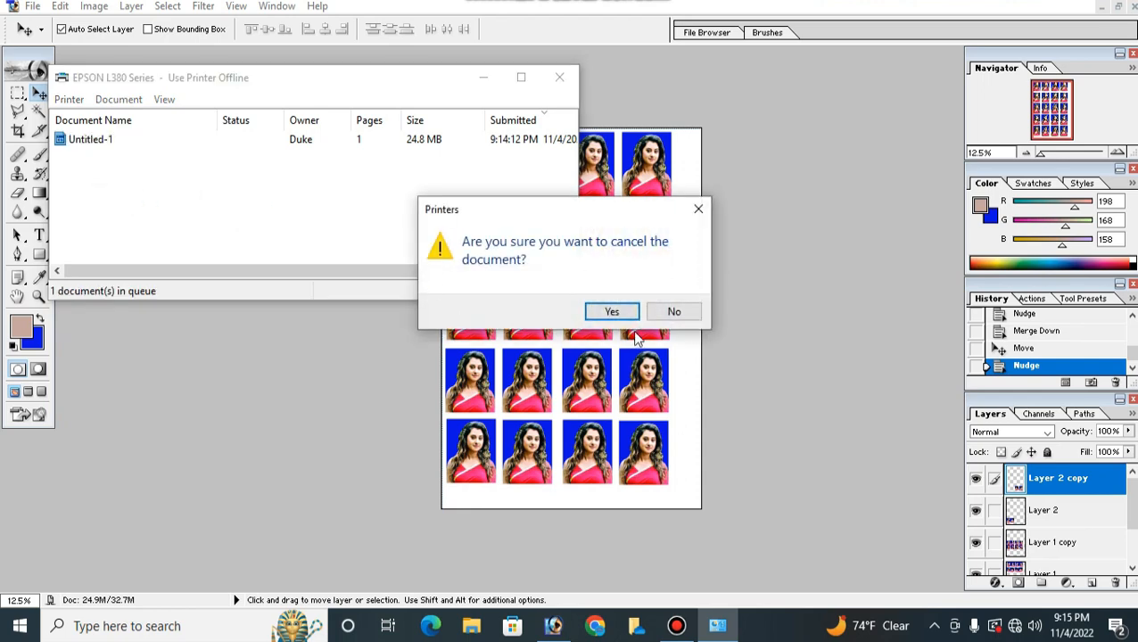
left_click(611, 312)
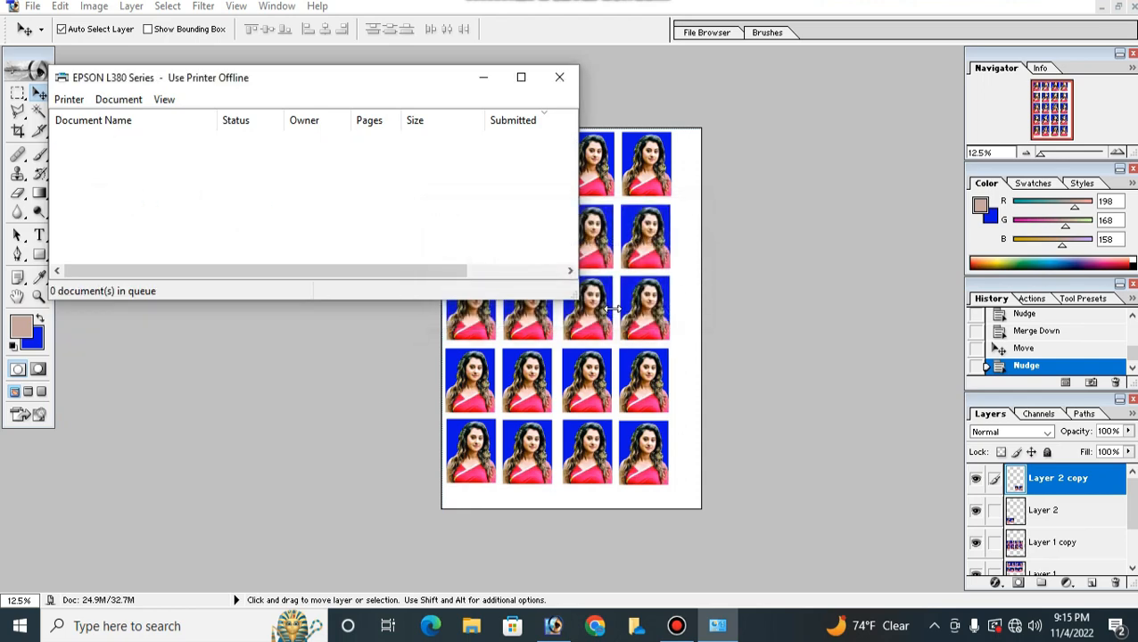
left_click(560, 78)
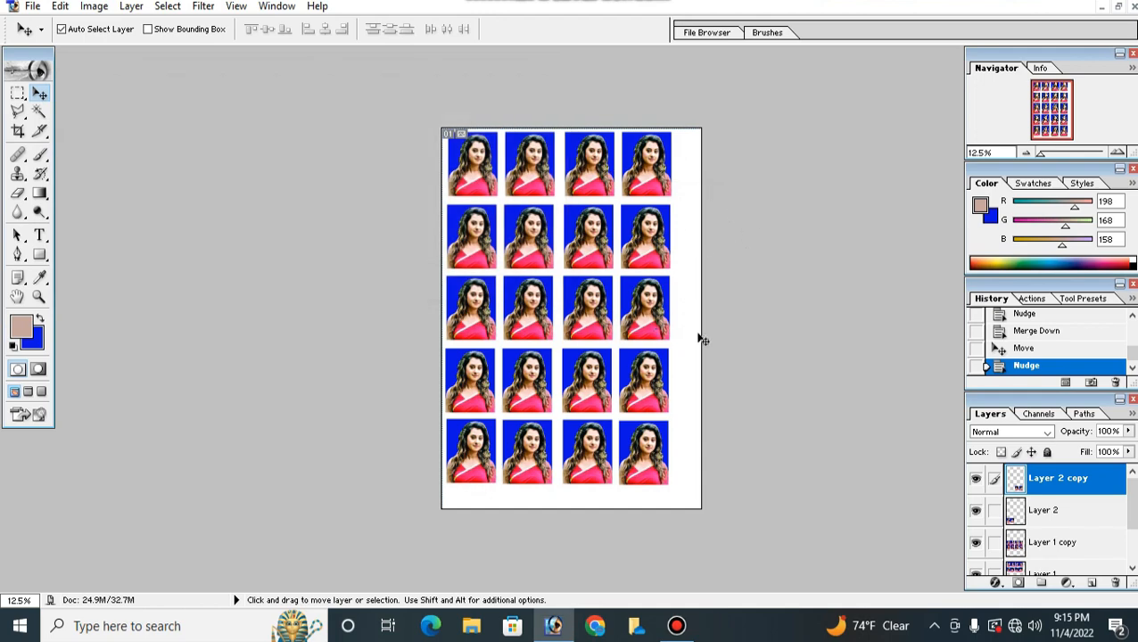
scroll(717, 354, "down", 4)
scroll(720, 351, "up", 3)
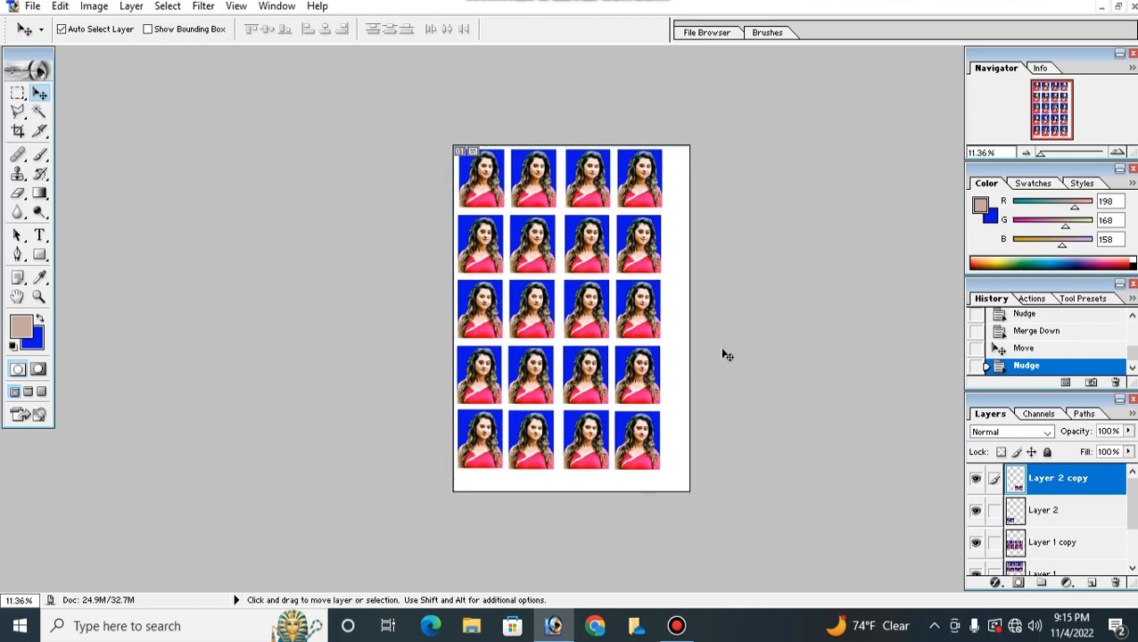
scroll(729, 336, "up", 1)
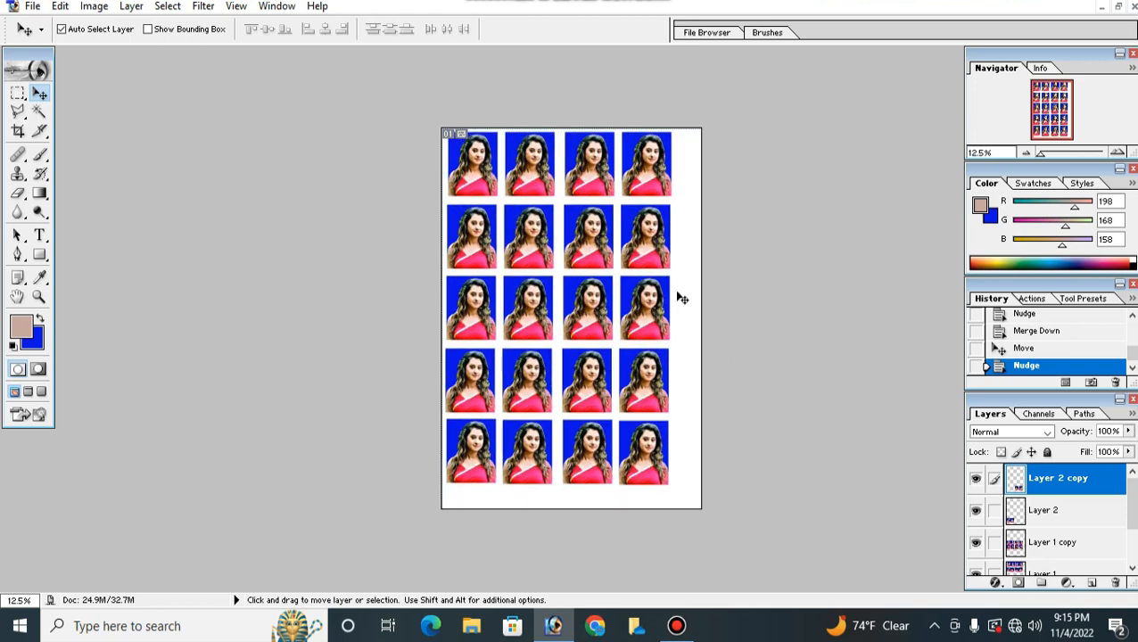
scroll(654, 279, "down", 1)
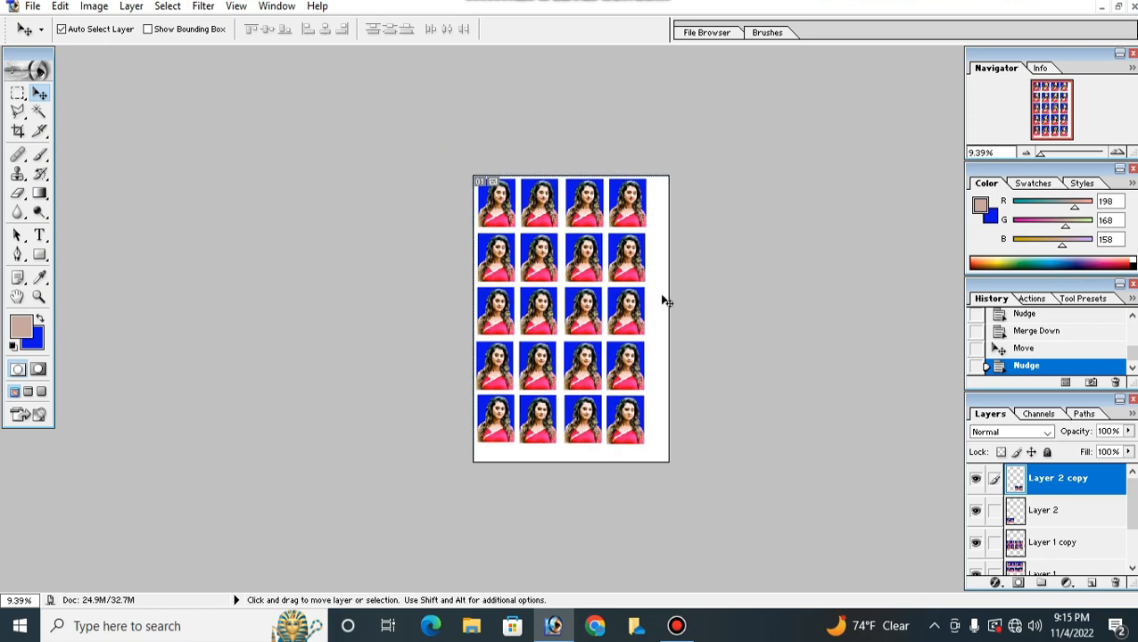
scroll(662, 291, "down", 1)
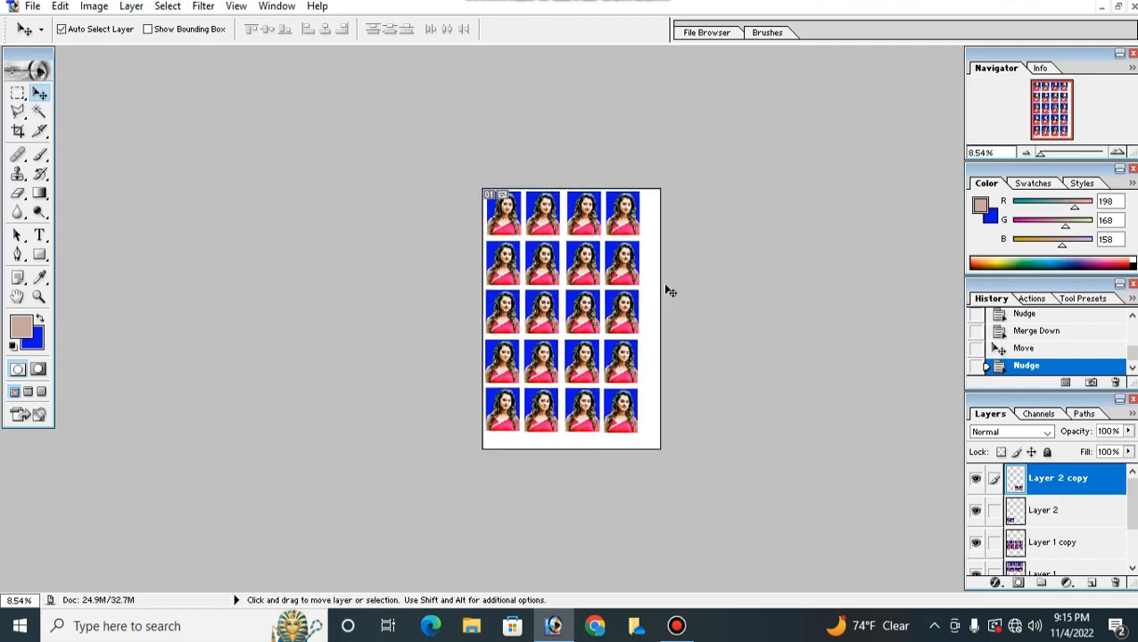
scroll(601, 260, "up", 1)
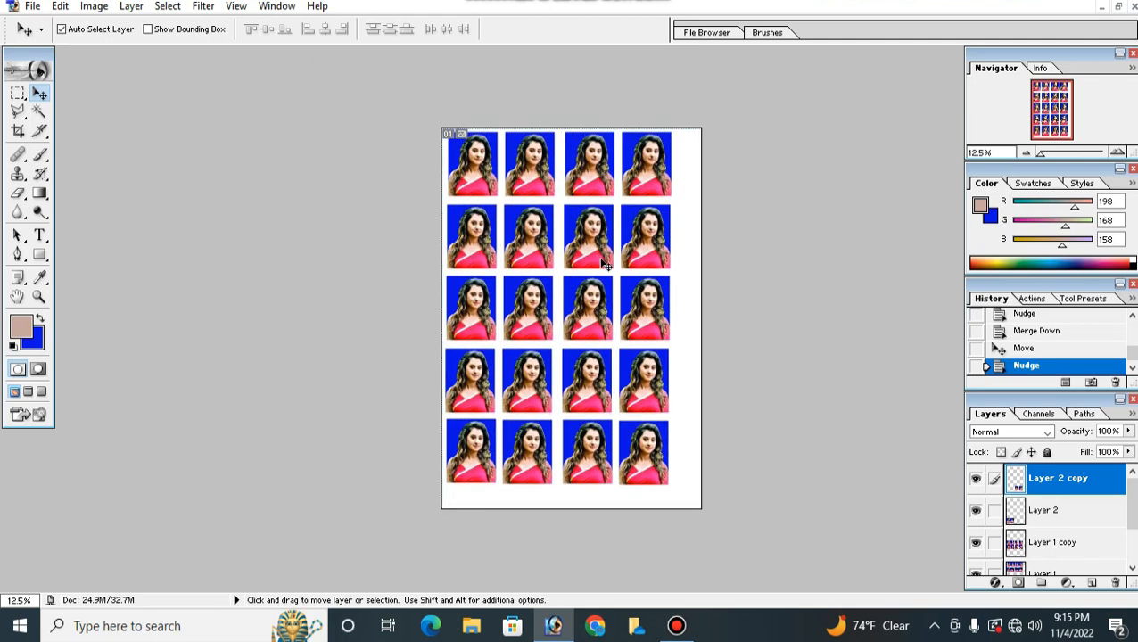